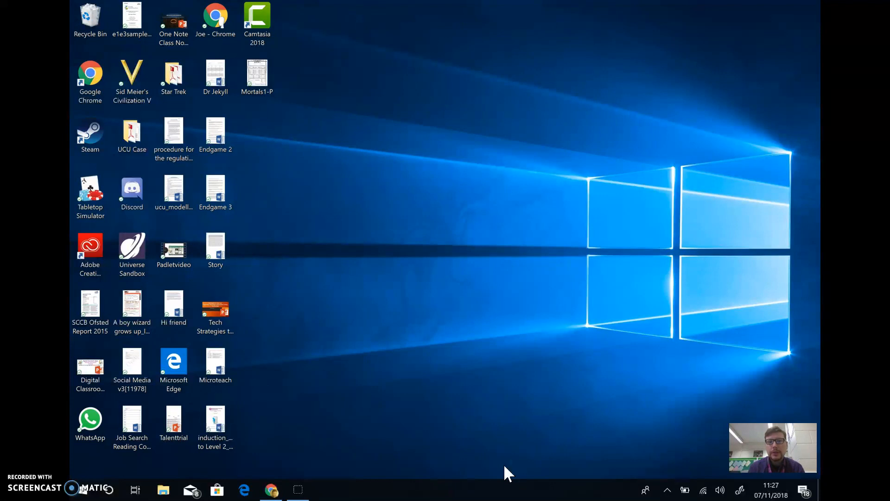
Step: Switch to Chrome, launch Microsoft Forms from the Office 365 apps in Outlook, and show the My forms page
left_click(272, 494)
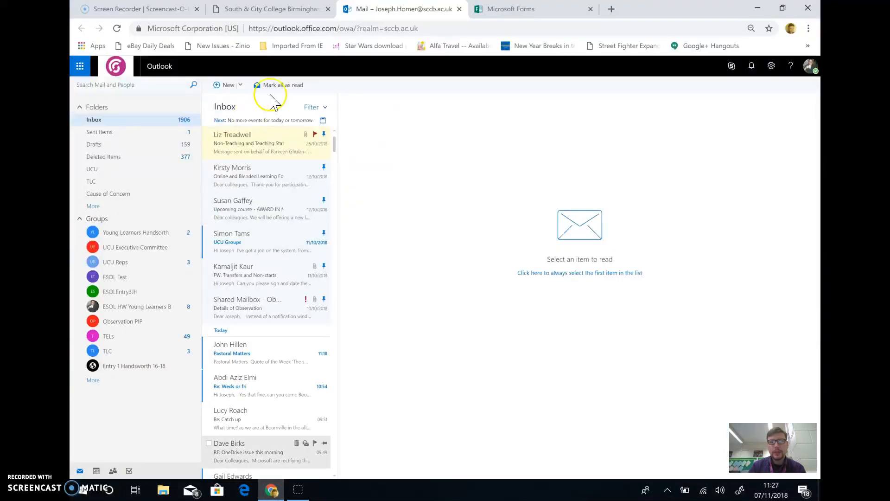
left_click(80, 68)
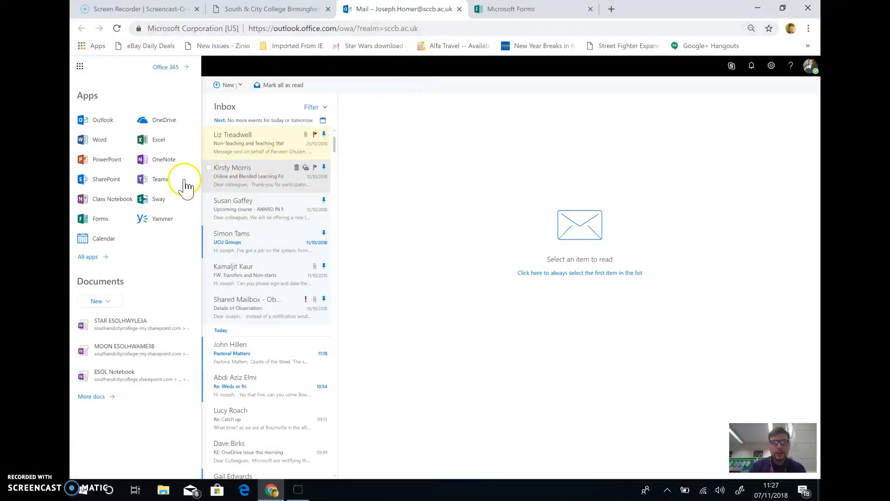
left_click(103, 219)
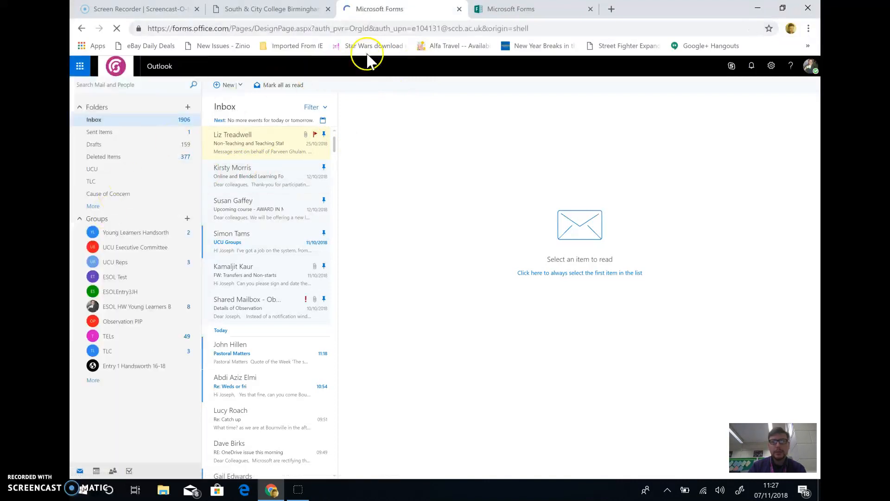
left_click(525, 10)
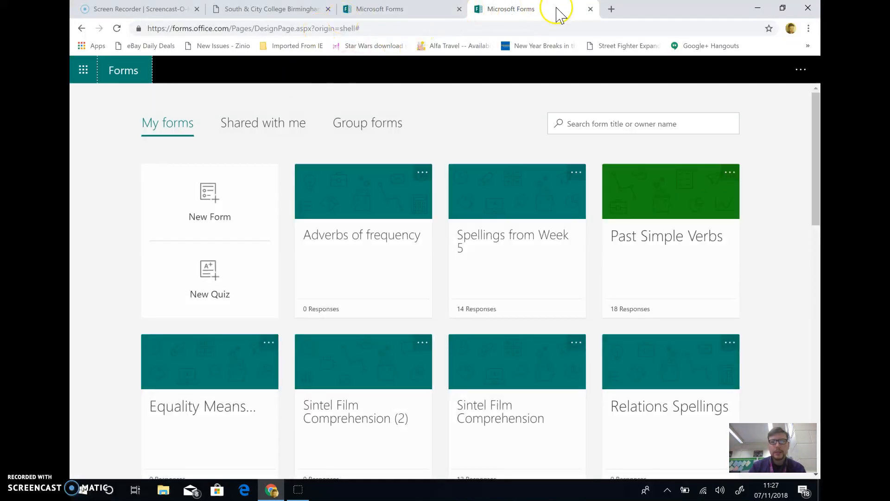
Step: Create a new blank quiz from the My forms page
left_click(90, 81)
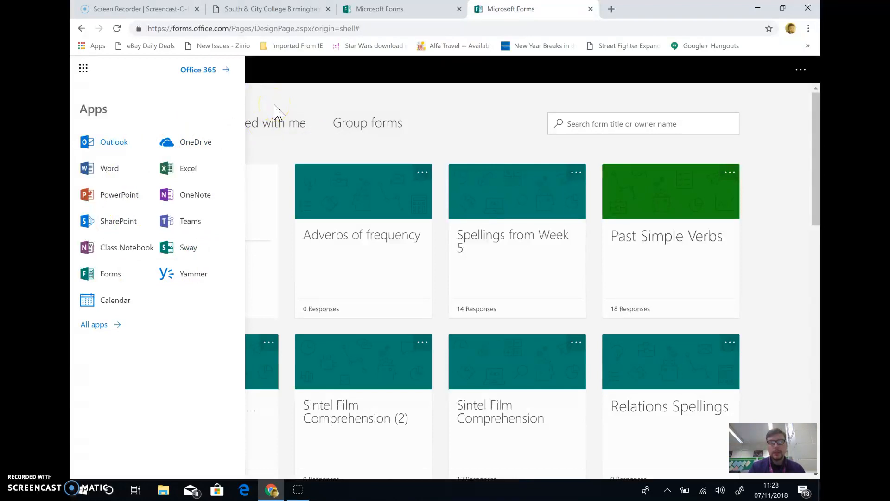
left_click(292, 99)
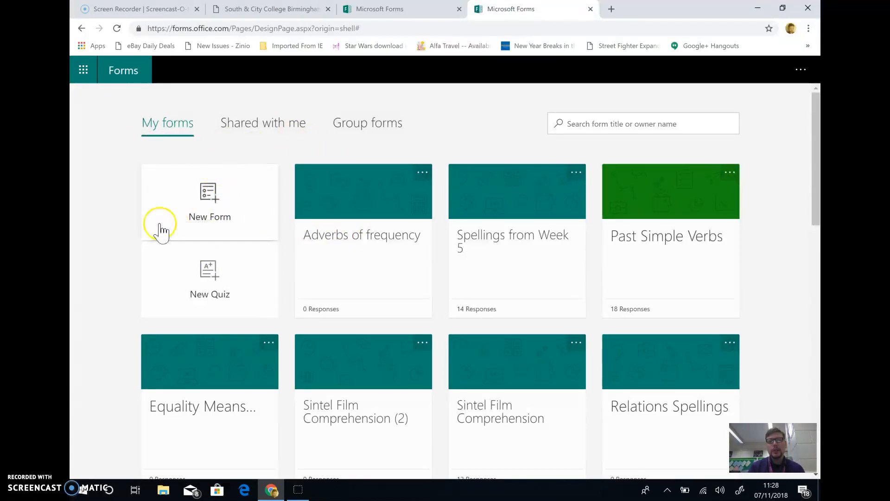
left_click(227, 272)
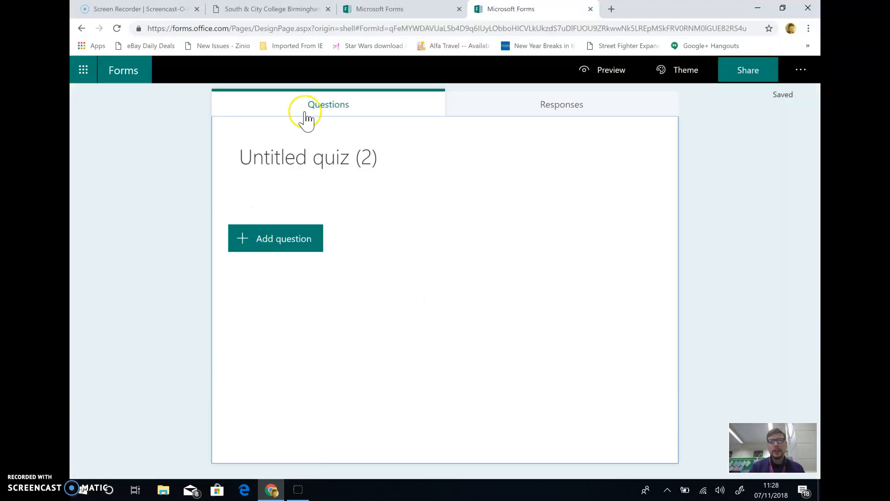
Step: Add "TEST" before the quiz title "Untitled quiz (2)" and enter the description "About Transport vocabulary"
left_click(349, 172)
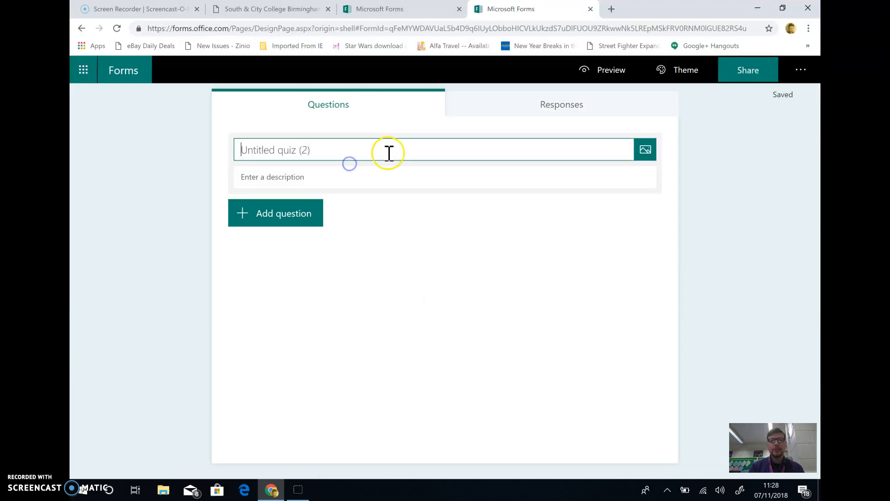
type("TEST")
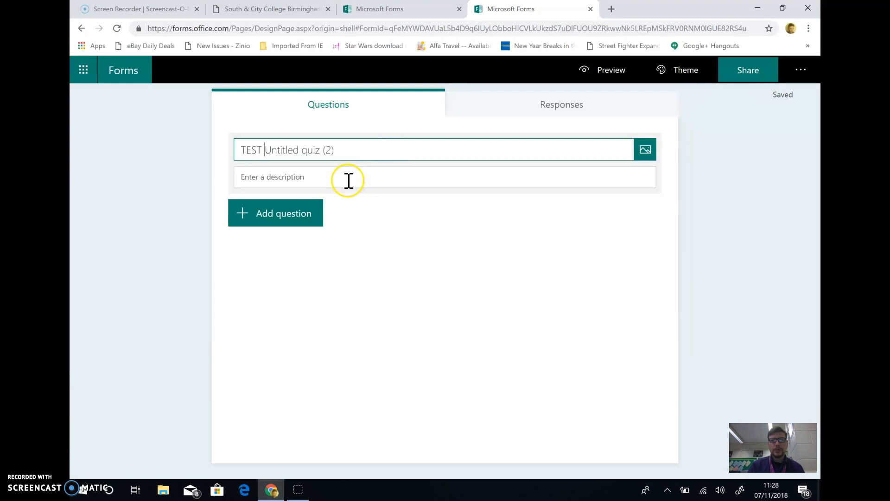
left_click(323, 179)
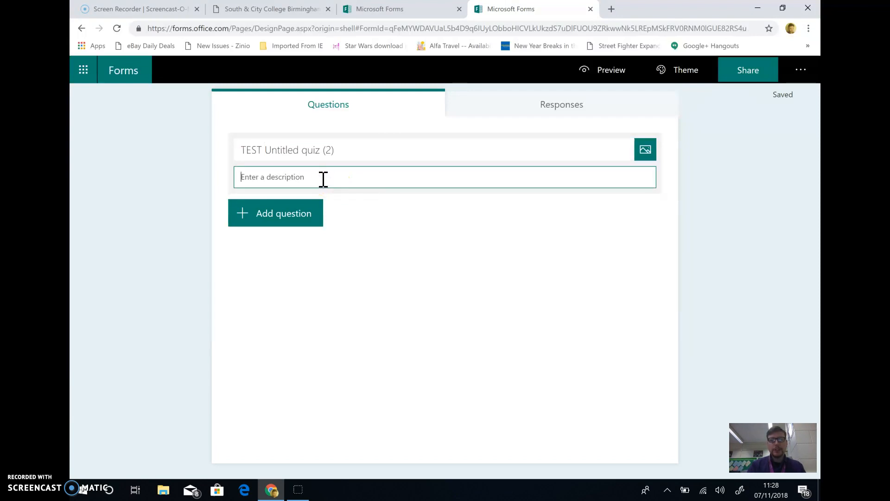
type("About")
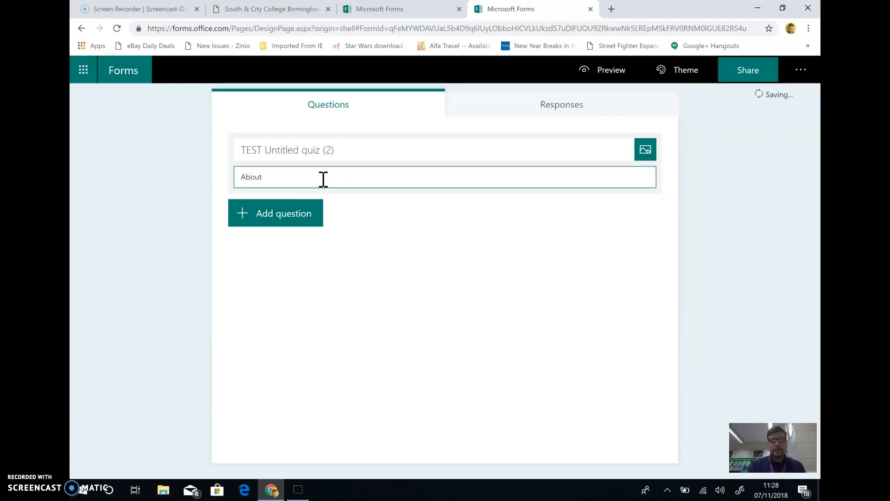
type(" Vocabu")
key("BackSpace")
key("BackSpace")
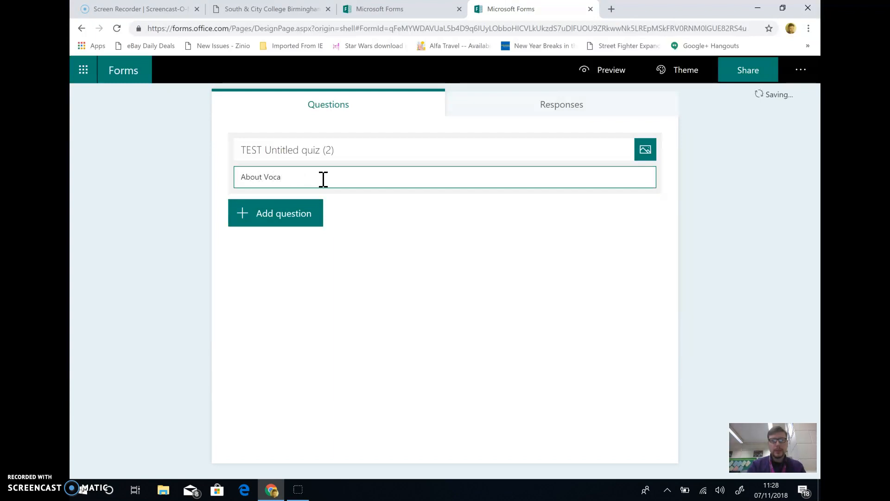
type("Transport v")
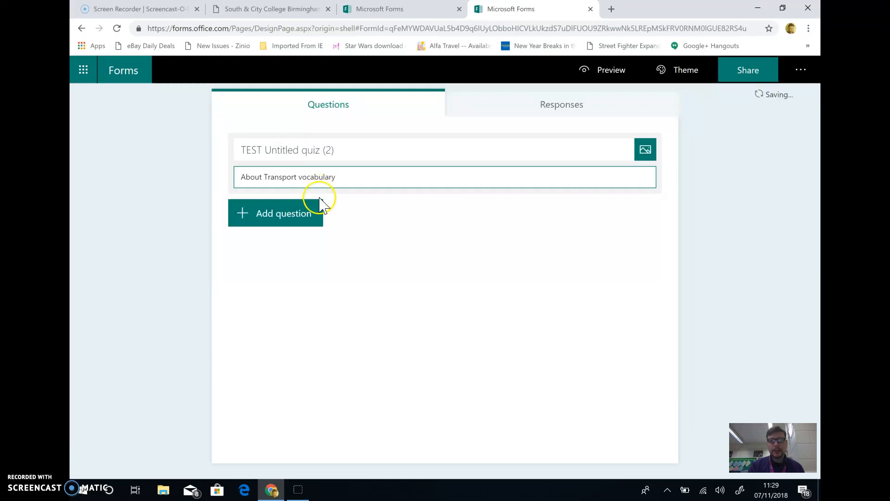
Step: Search Bing images for "cars" and add the picture of the red convertible beside the quiz title
left_click(291, 215)
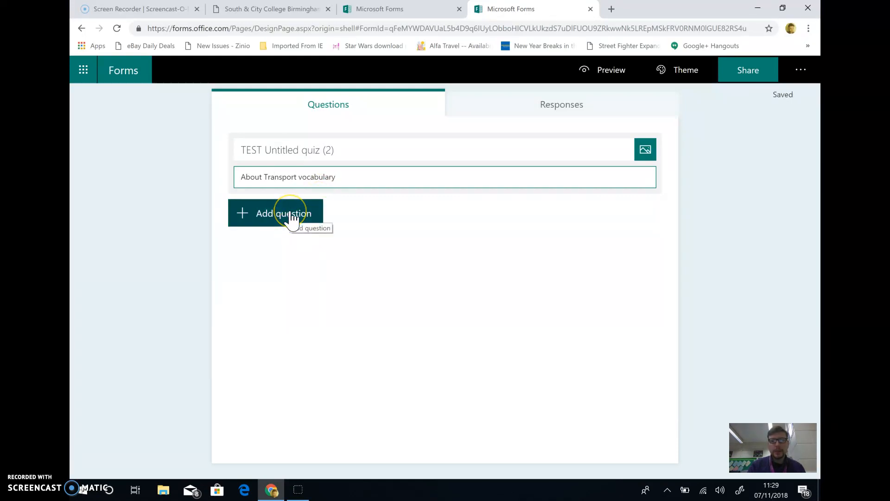
left_click(642, 159)
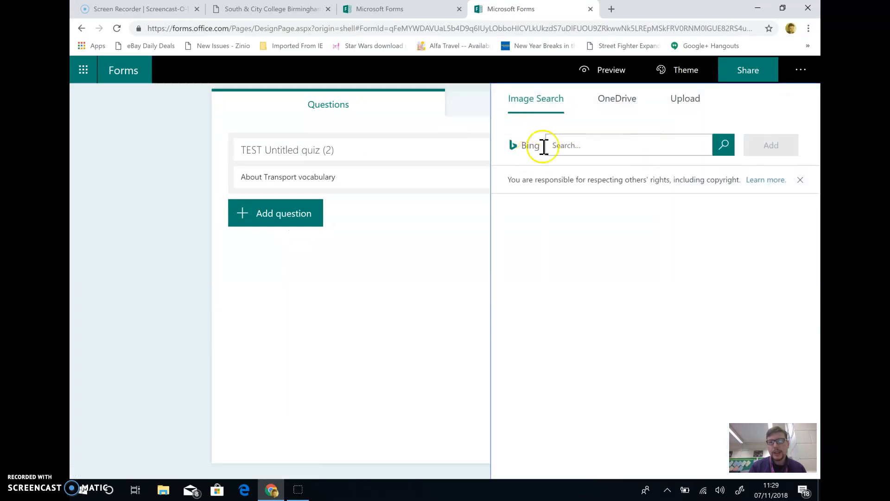
left_click(583, 145)
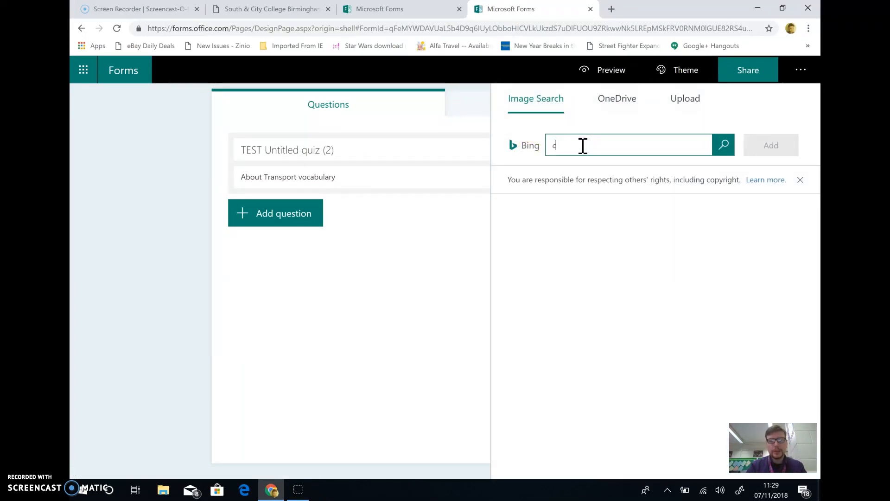
left_click(723, 146)
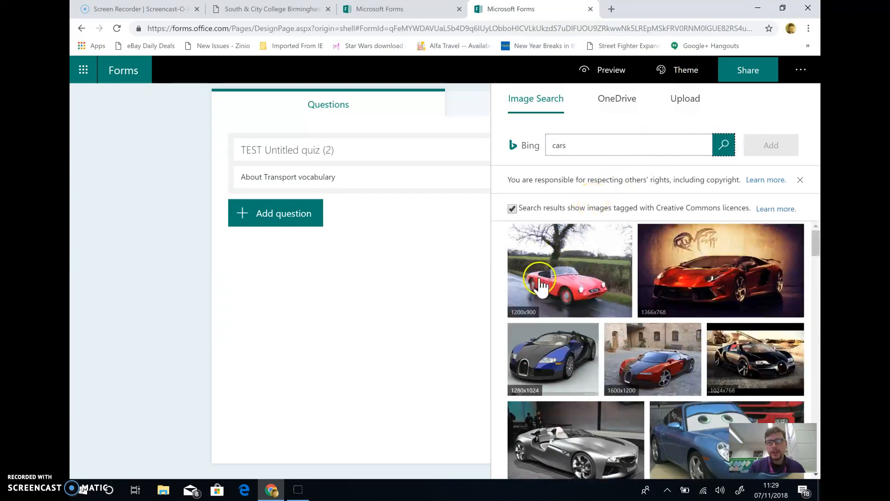
left_click(539, 278)
left_click(770, 145)
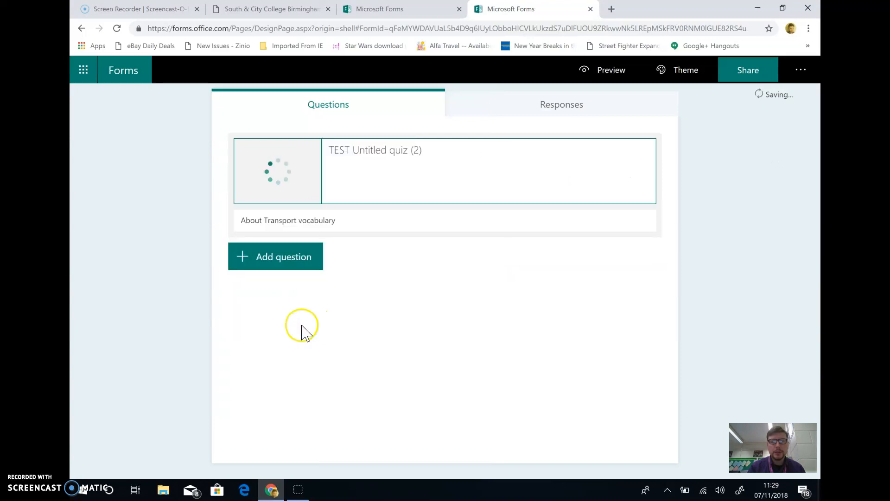
Step: Add a Likert question as the quiz's first question, keeping its placeholder statements and options
left_click(302, 258)
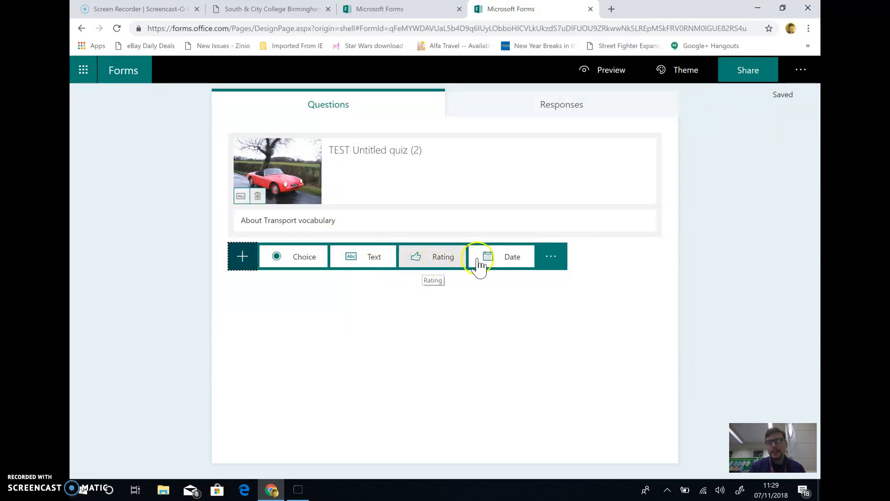
left_click(552, 256)
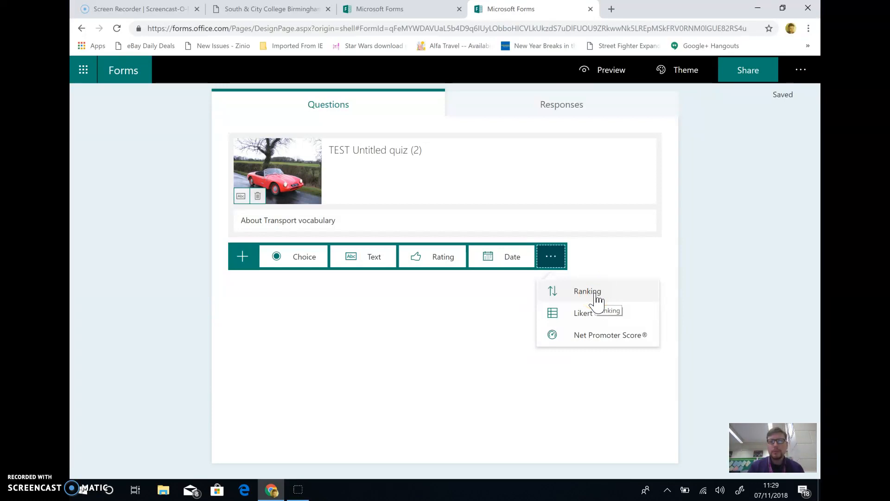
left_click(599, 319)
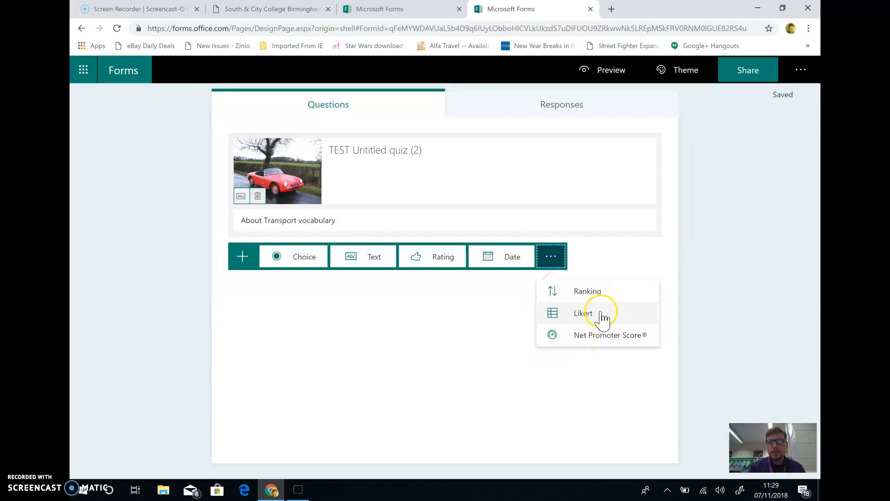
left_click(595, 314)
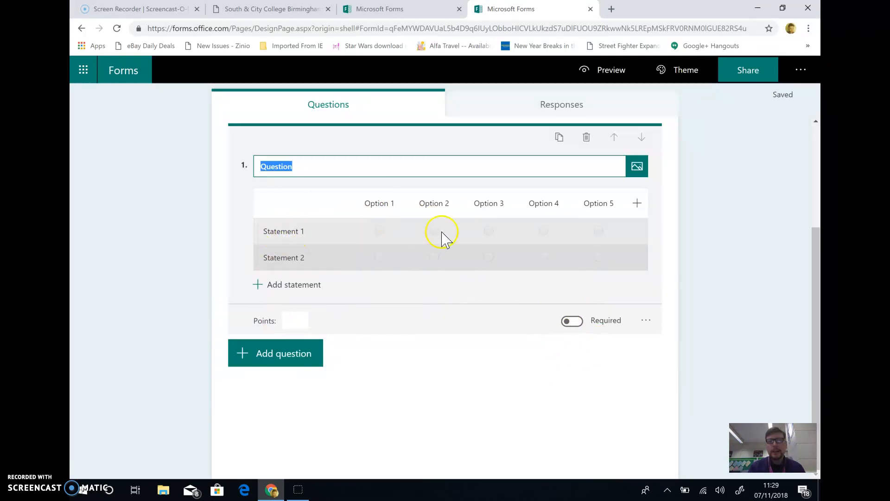
Step: Add a Net Promoter Score question below the Likert question
left_click(297, 362)
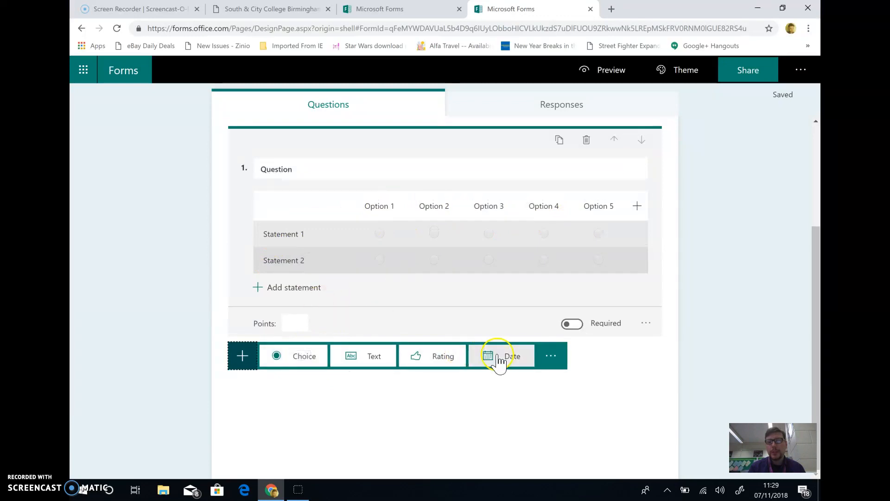
left_click(551, 358)
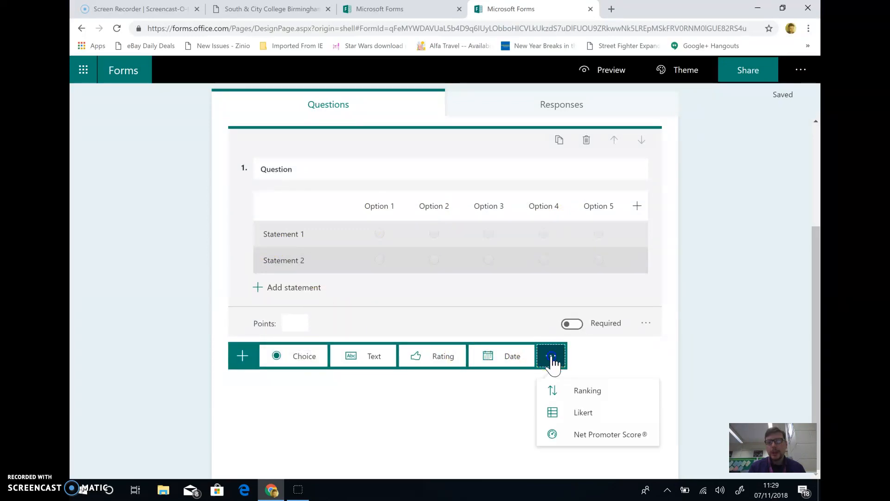
left_click(620, 440)
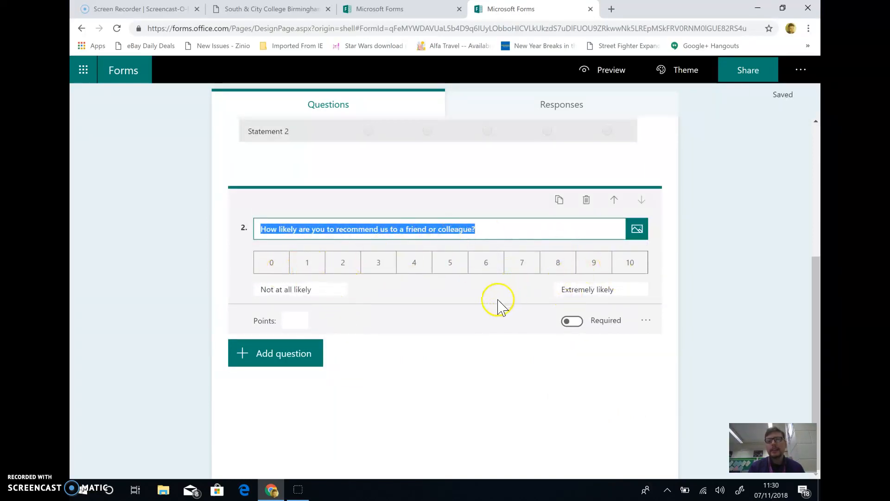
Step: Add a text question reading "What do we travel on around the city it begins with "b"?" as question 3
left_click(296, 355)
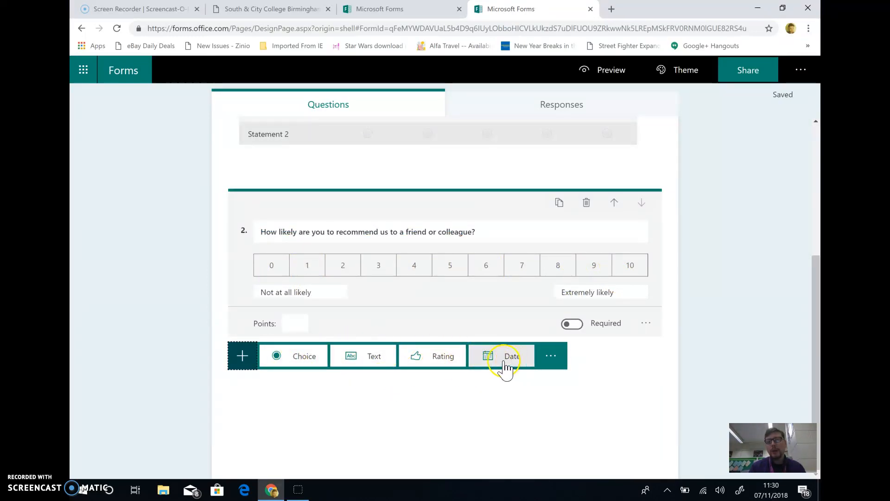
left_click(553, 359)
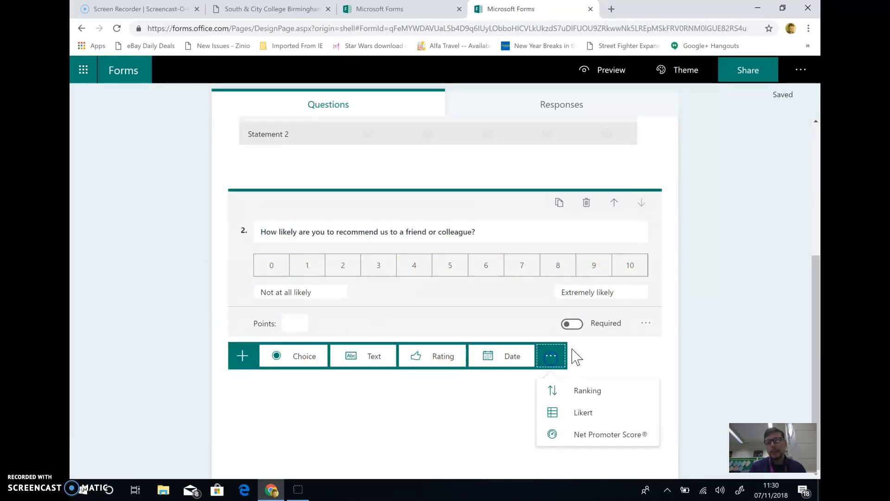
left_click(551, 365)
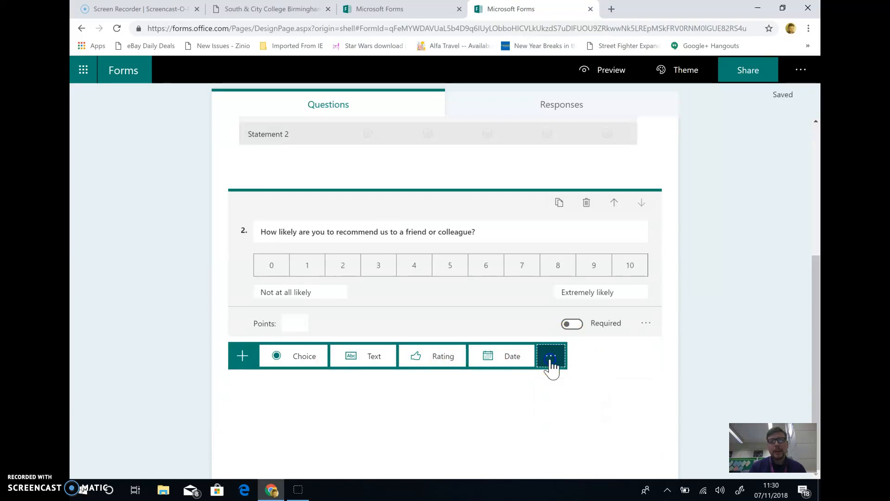
left_click(351, 358)
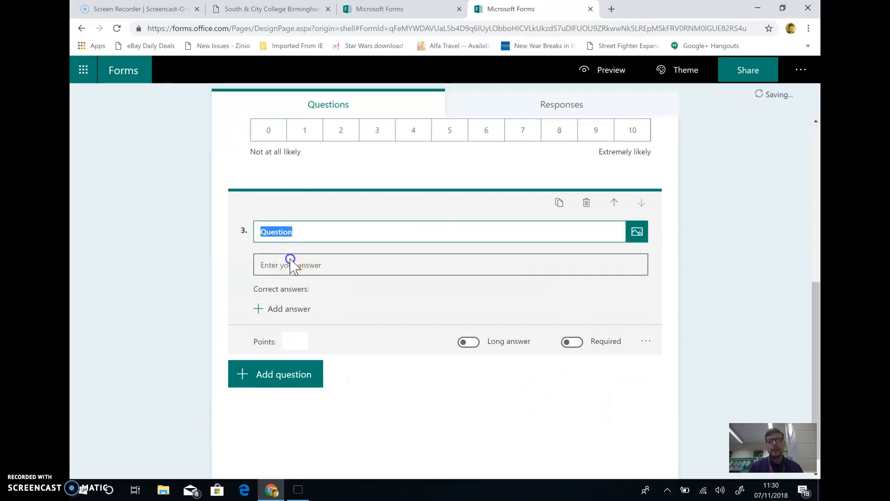
left_click(290, 263)
left_click(311, 235)
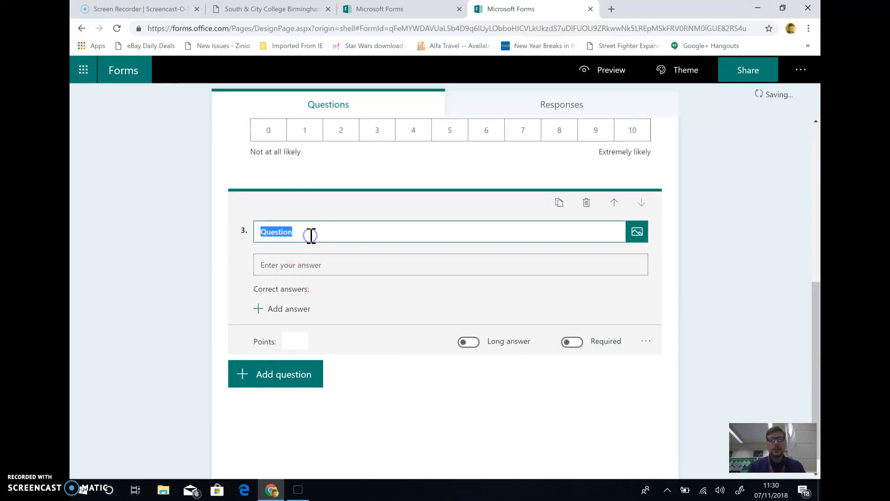
type("What")
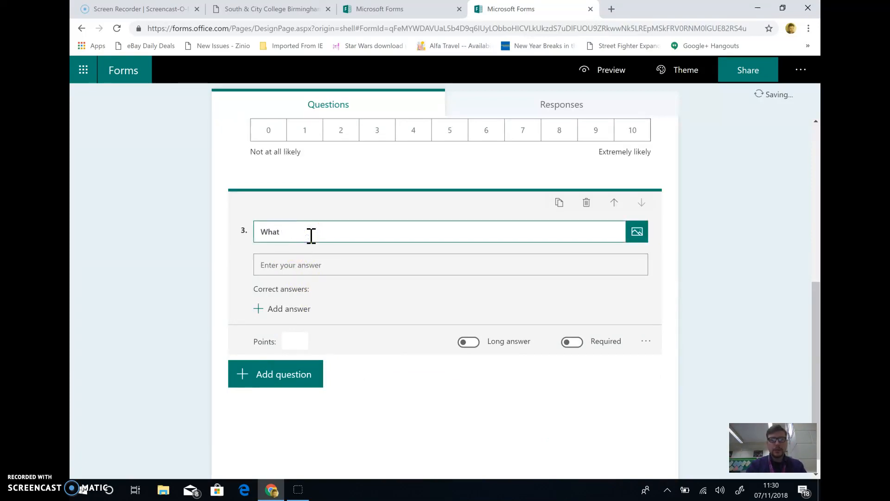
type(" is the")
type("e travel on around the ci")
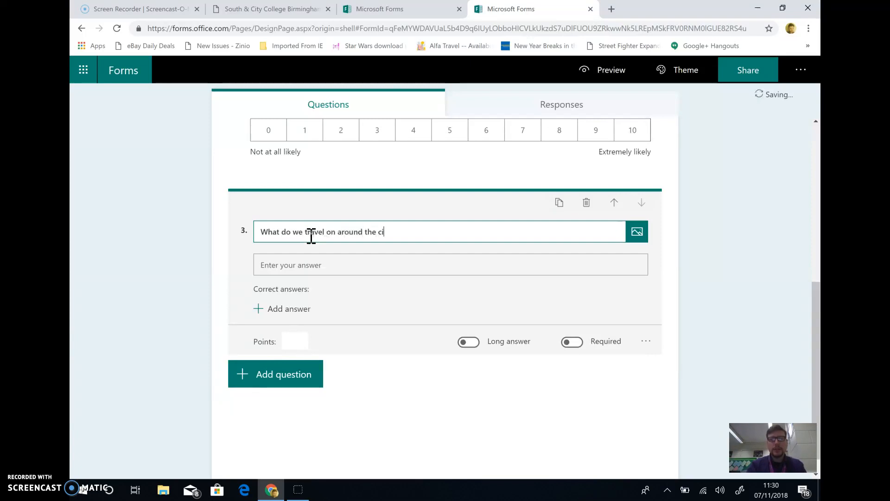
type("begins with \"b\"?")
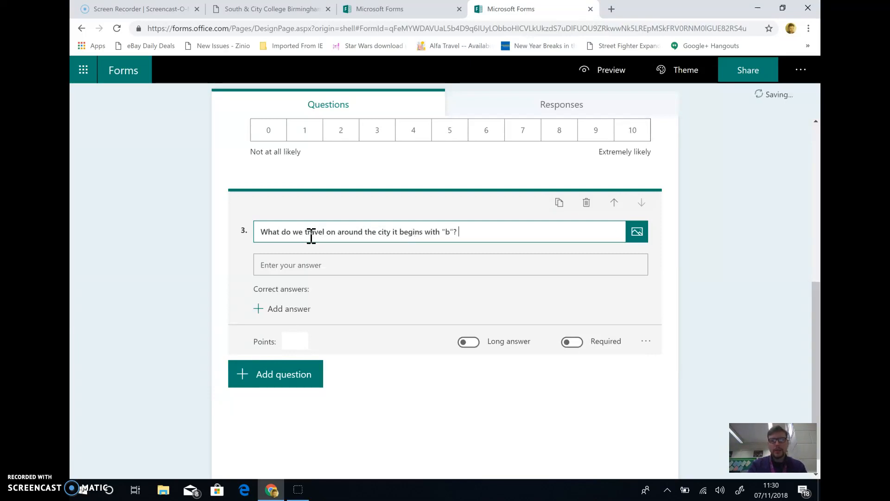
Step: Add "bus" as a correct answer to the text question about travelling around the city
left_click(337, 266)
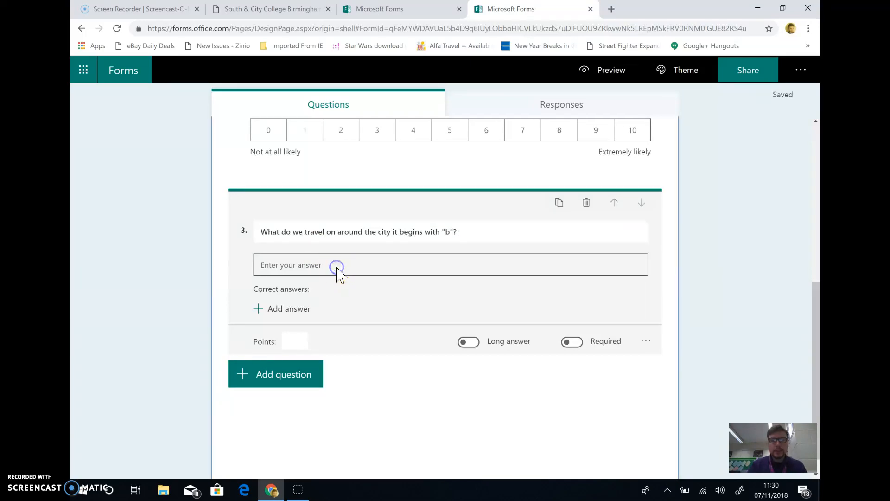
left_click(302, 310)
type("bus")
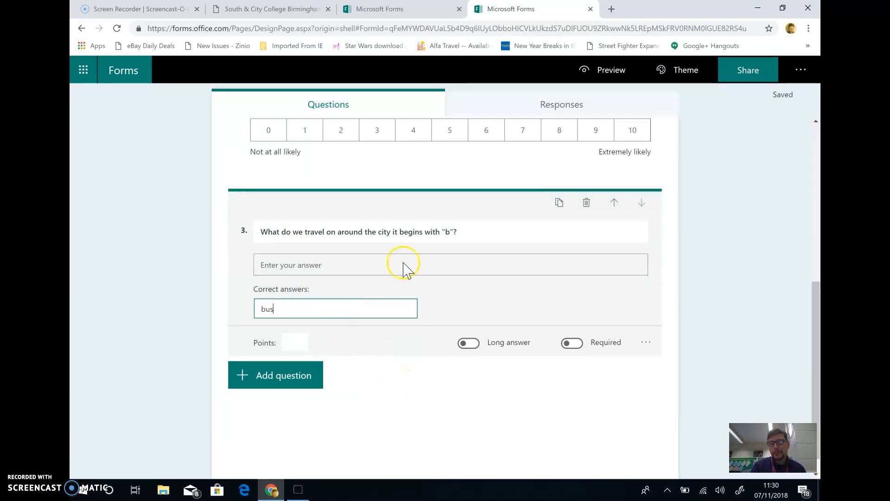
Step: Set the points for the text question about travelling around the city to 1
left_click(302, 344)
type("3")
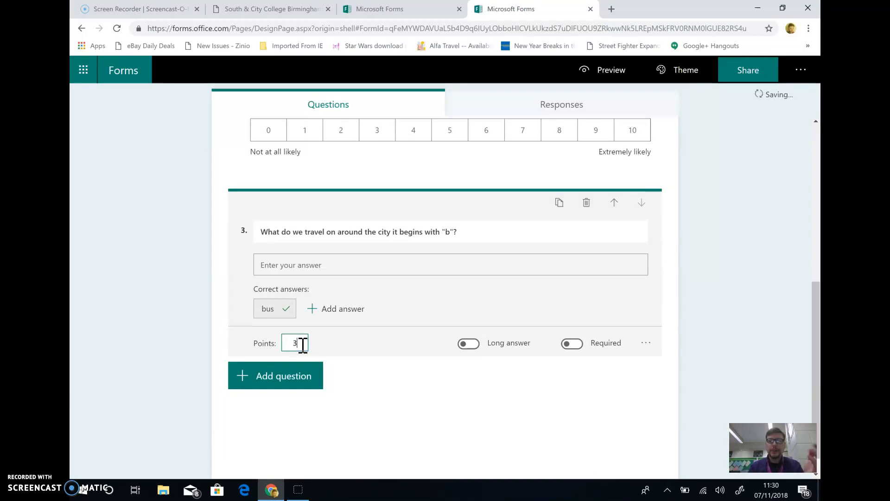
left_click(298, 342)
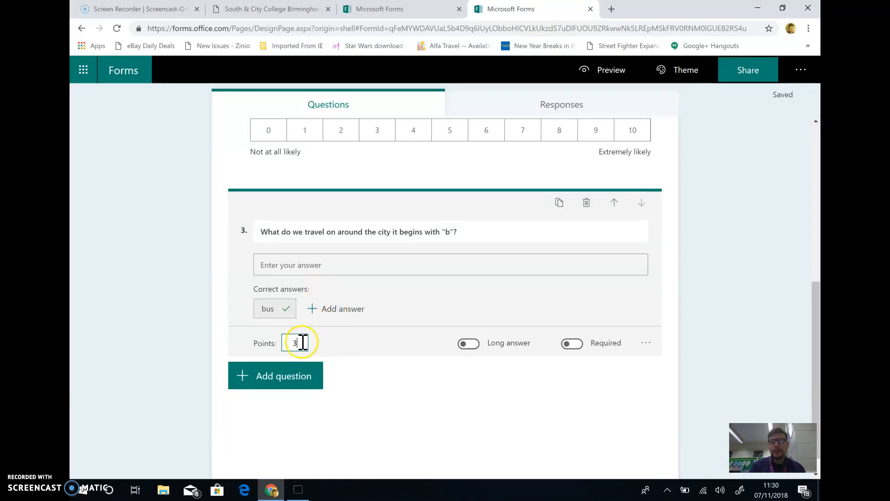
key("BackSpace")
type("1")
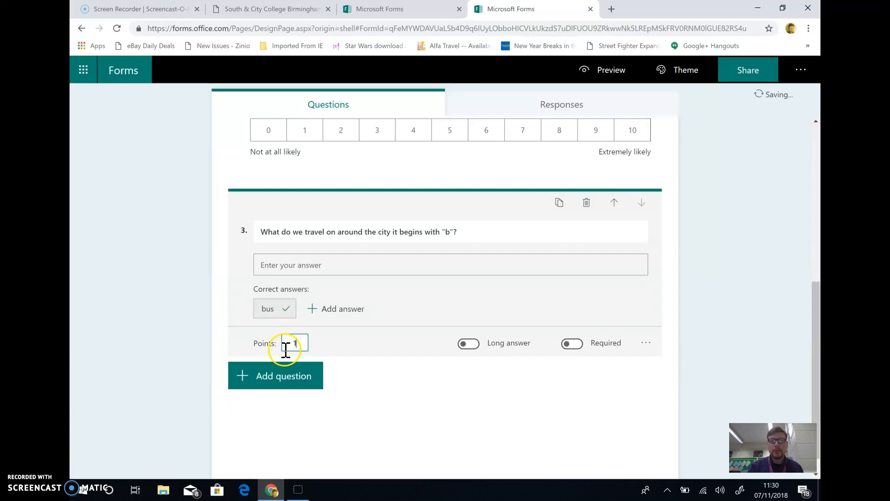
Step: Add a choice question reading "Which of these can fly?" as question 4
left_click(302, 386)
left_click(306, 376)
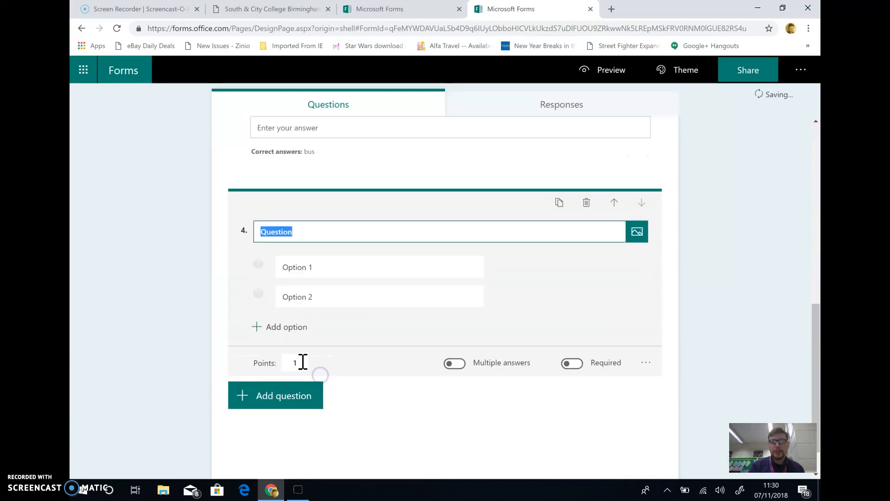
type("Which of these can fly?")
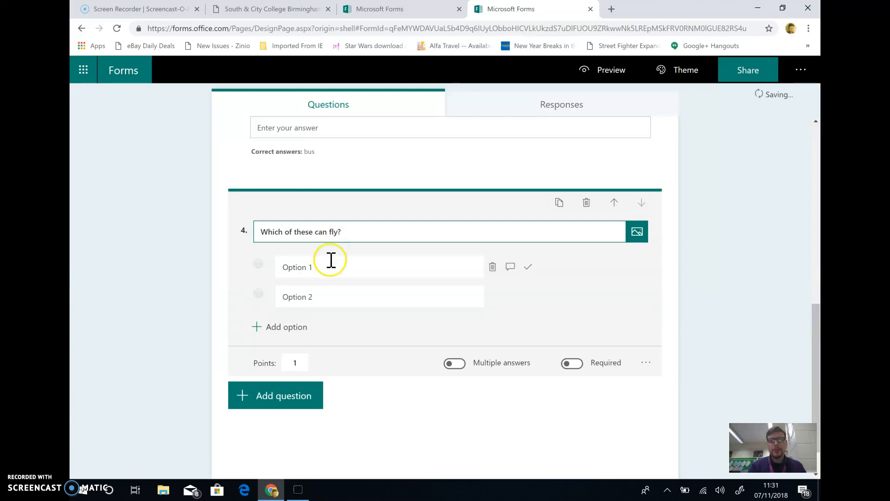
Step: Name the first two options of question 4 "train" and "plane", and mark plane as the correct answer
left_click(331, 260)
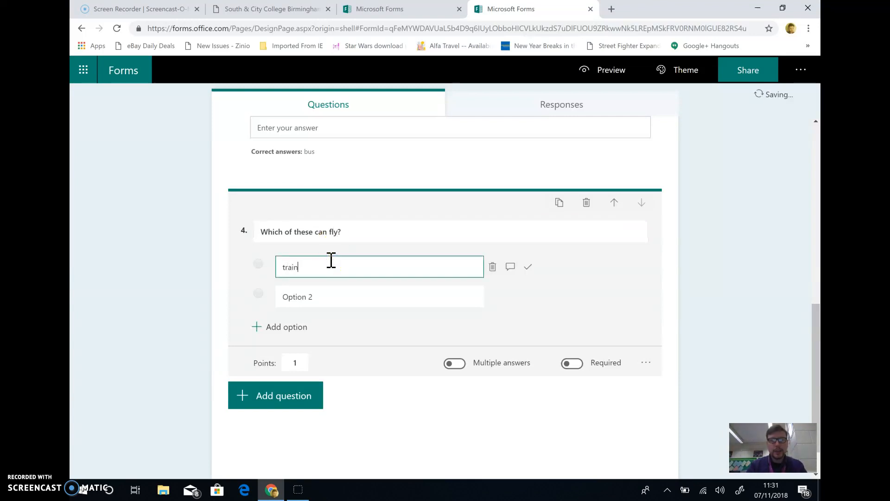
left_click(331, 304)
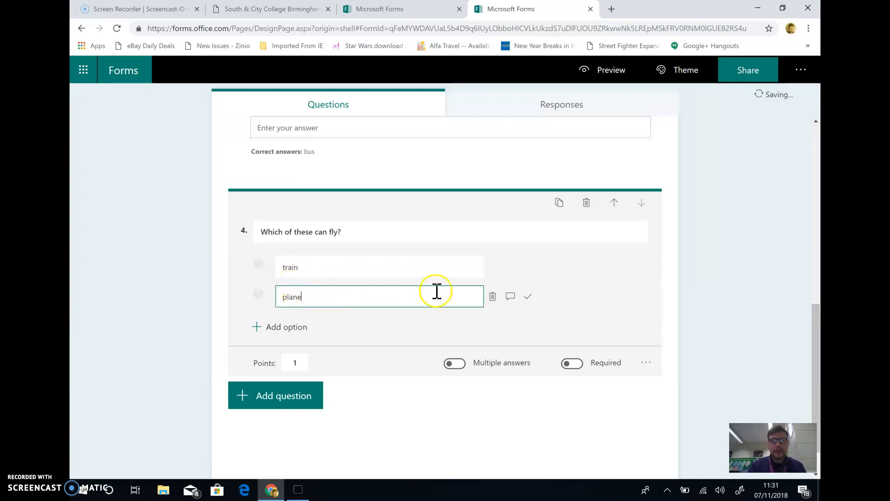
left_click(528, 297)
Step: Add two more options, "boat" and "helicopter", to the question about what can fly
left_click(283, 328)
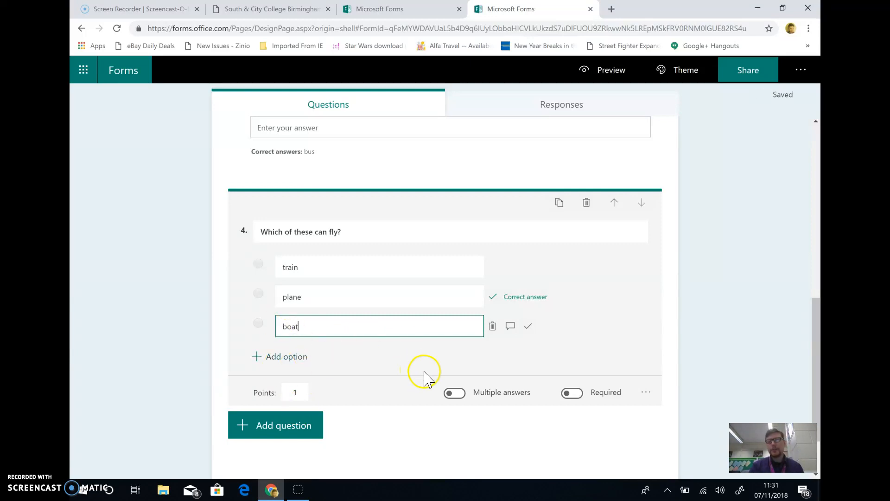
left_click(266, 358)
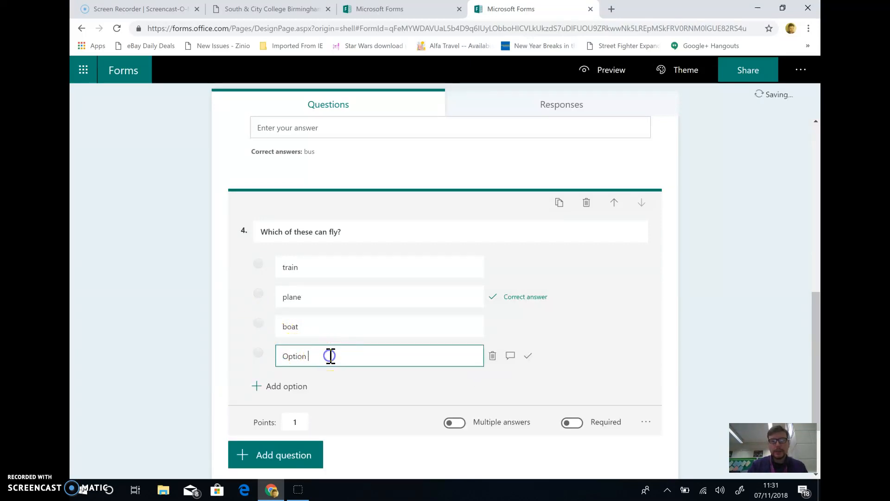
type("O")
key("BackSpace")
type("helicopter")
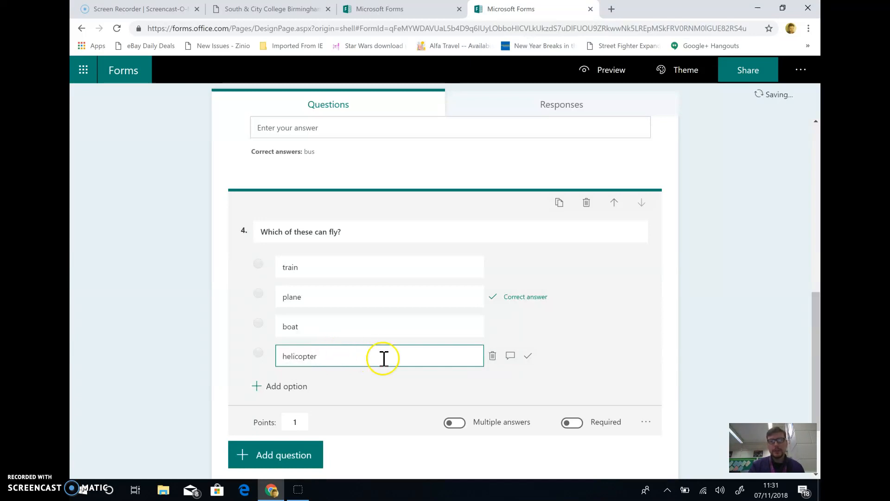
Step: Allow multiple answers for question 4 and mark helicopter as a correct answer too
left_click(455, 423)
left_click(528, 356)
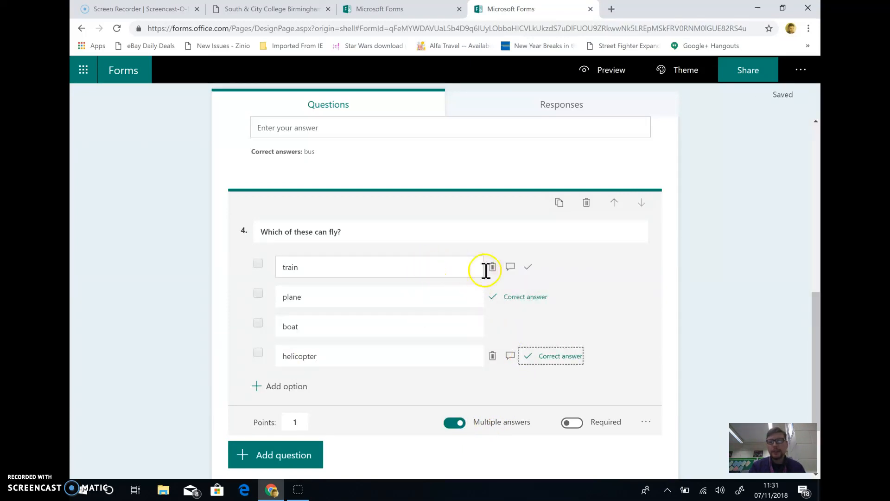
Step: Give the train option the respondent message "Sorry the answer was plane or helicopter"
left_click(511, 268)
type("N")
key("BackSpace")
key("Delete")
key("Delete")
key("Delete")
key("Delete")
key("Delete")
key("Delete")
key("Delete")
key("Delete")
key("Delete")
key("Delete")
key("Delete")
key("Delete")
key("Delete")
key("Delete")
key("Delete")
key("Delete")
key("Delete")
key("Delete")
key("Delete")
key("Delete")
key("Delete")
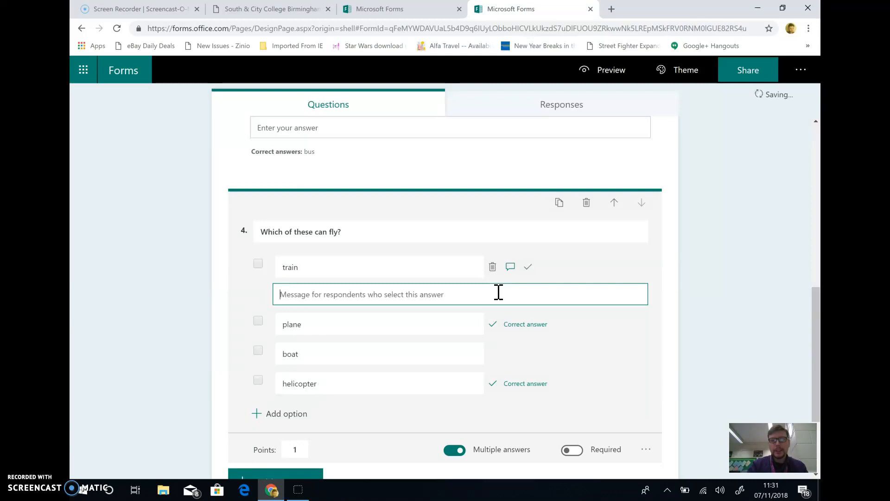
type("Sorry the answer was plane or")
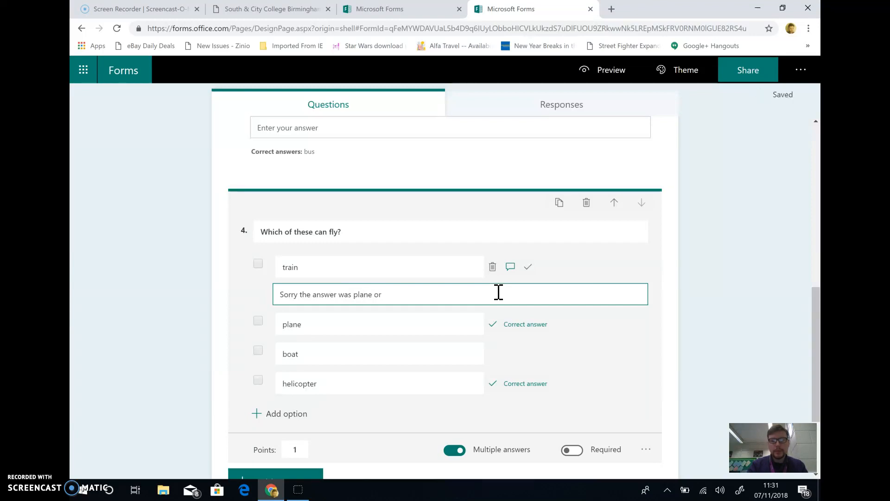
type("ter")
Step: Give the plane option the respondent message "Well done"
mouse_move(447, 354)
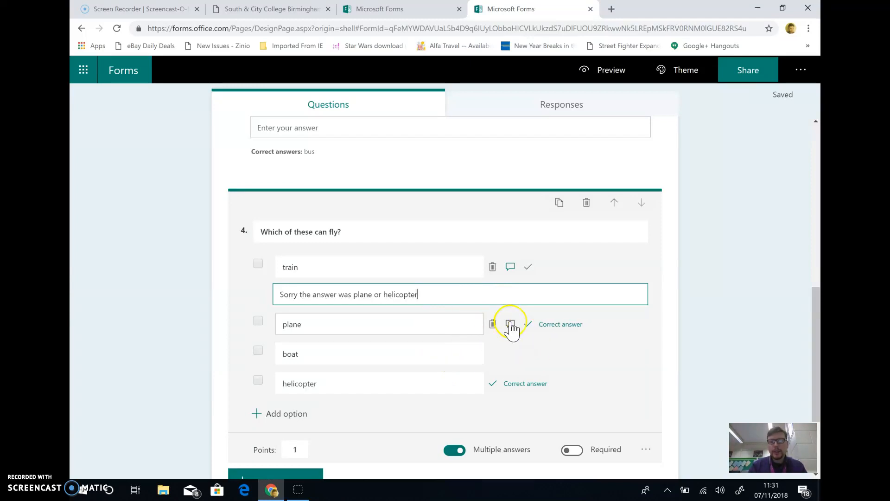
left_click(511, 324)
type("Well done")
key("Delete")
key("Delete")
key("Delete")
key("Delete")
key("Delete")
key("Delete")
key("Delete")
key("Delete")
key("Delete")
key("Delete")
key("Delete")
key("Delete")
key("Delete")
key("Delete")
key("Delete")
key("Delete")
key("Delete")
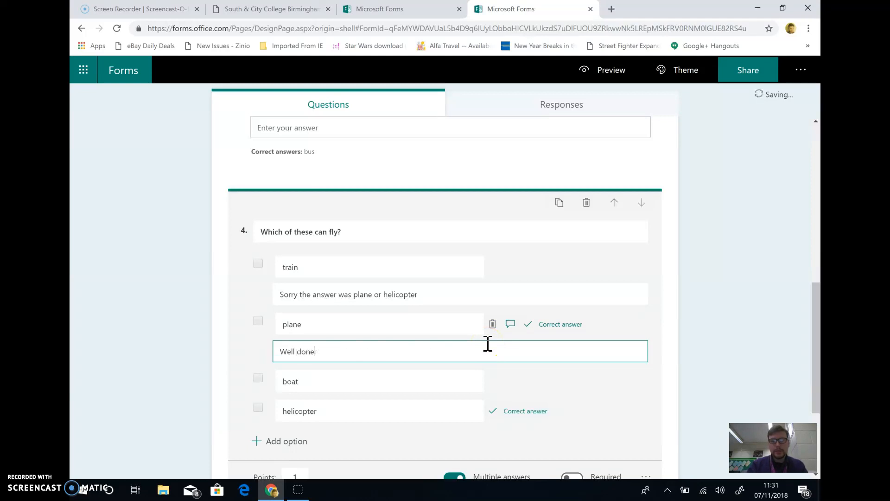
scroll(382, 419, "down", 2)
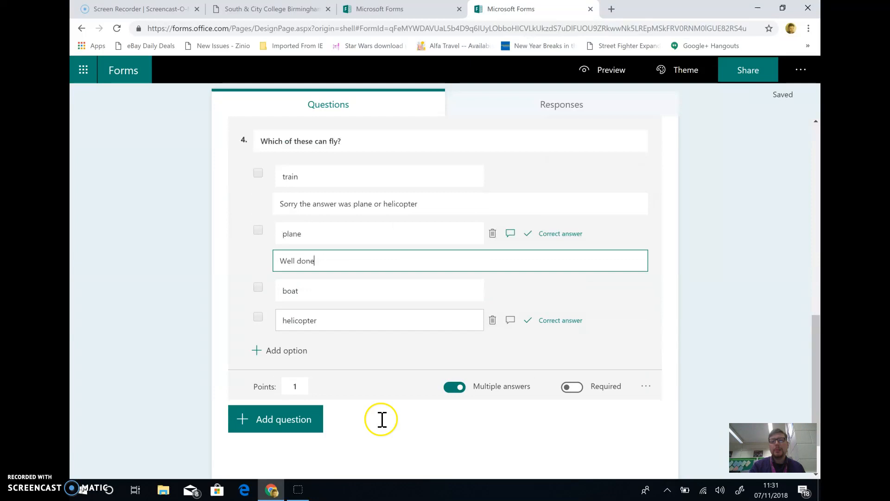
scroll(381, 419, "down", 1)
left_click(278, 356)
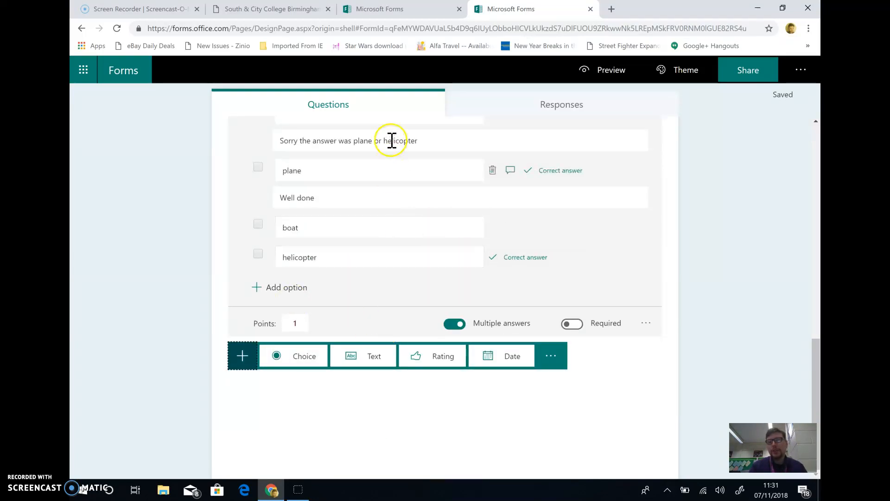
Step: Change the text of the Likert question at the start of the quiz to "Transport"
scroll(388, 259, "up", 5)
scroll(389, 261, "up", 4)
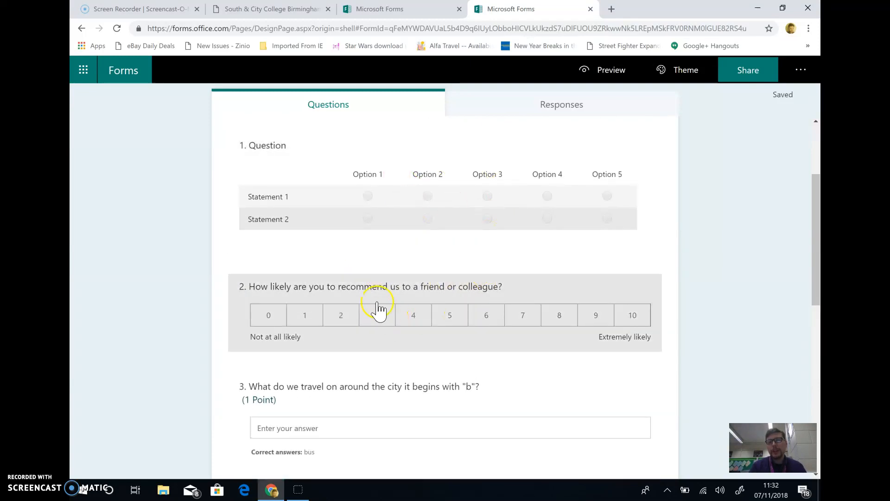
scroll(431, 368, "up", 2)
scroll(433, 368, "down", 1)
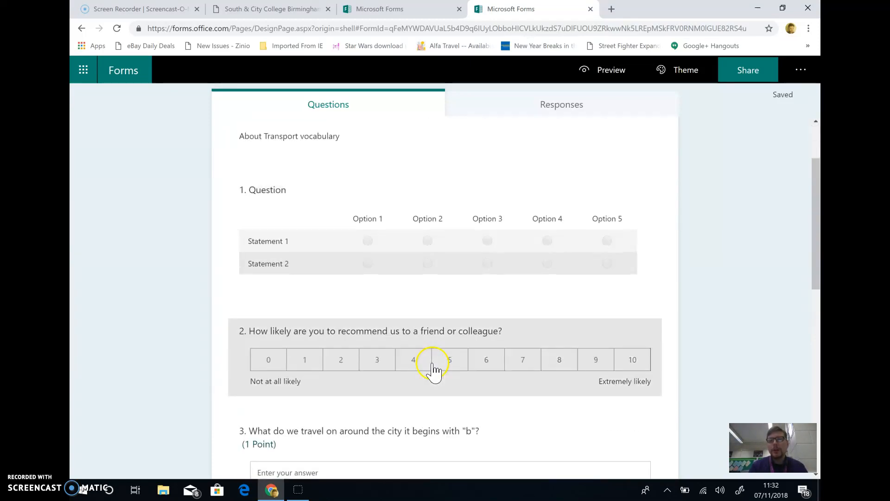
left_click(288, 241)
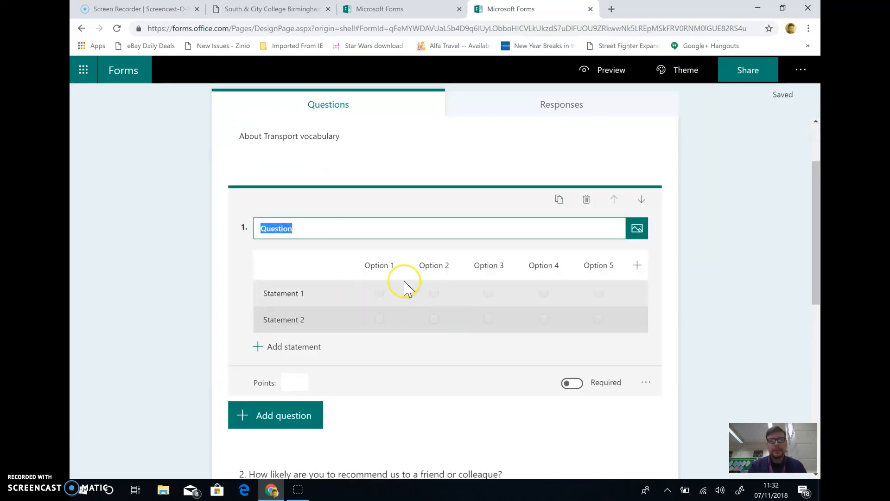
type("WH")
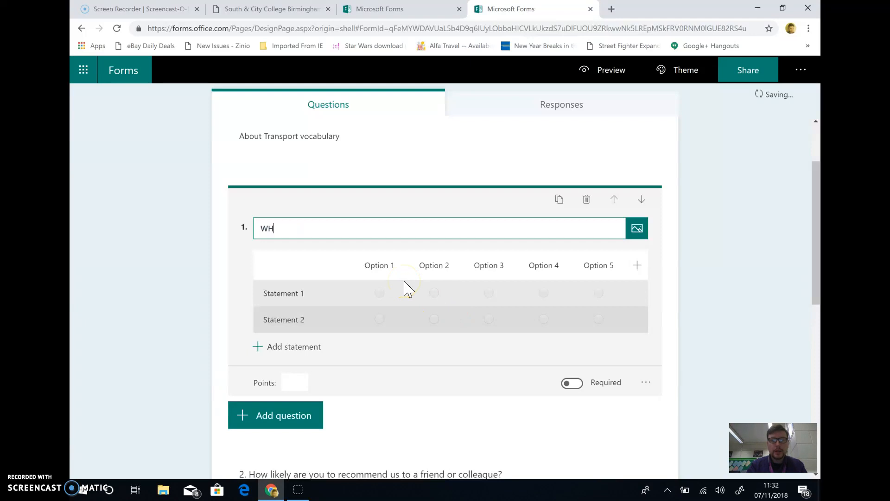
key("BackSpace")
type("Transport")
Step: Rename the Likert question's first two options to "car" and "TTaxi"
left_click(380, 265)
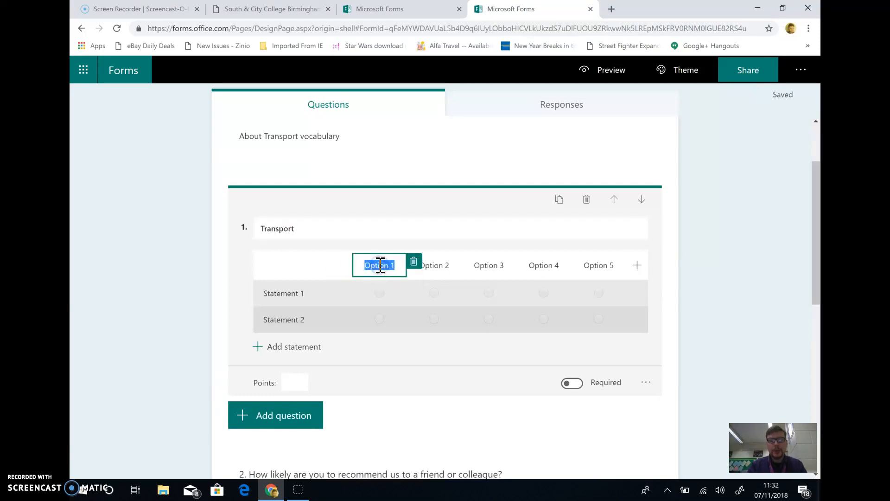
type("car")
left_click(436, 266)
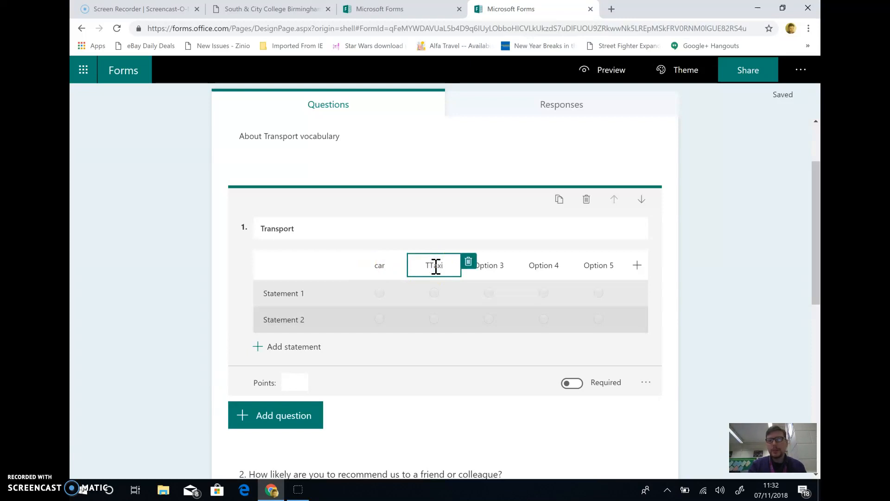
left_click(650, 388)
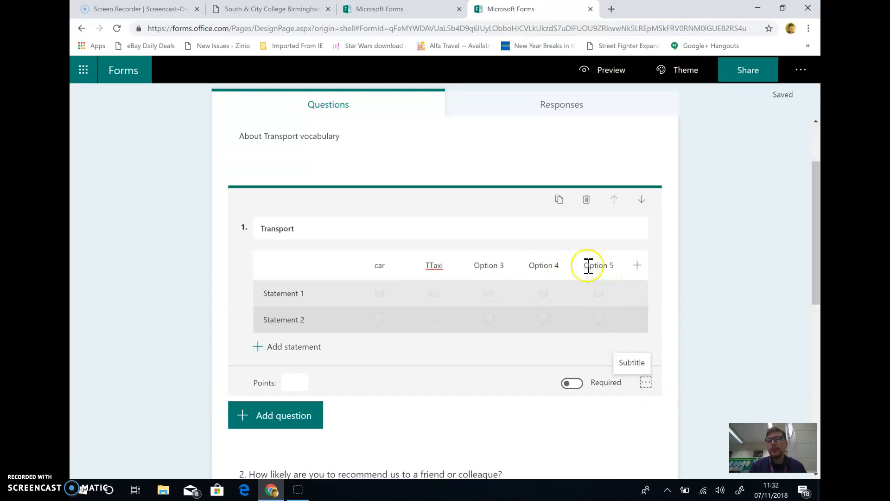
left_click(401, 306)
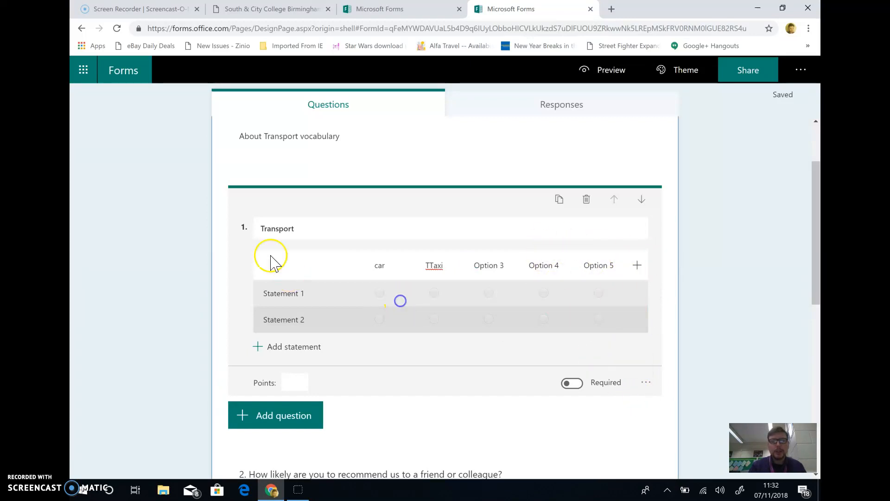
Step: Delete the Likert question and the Net Promoter Score question from the quiz
left_click(586, 200)
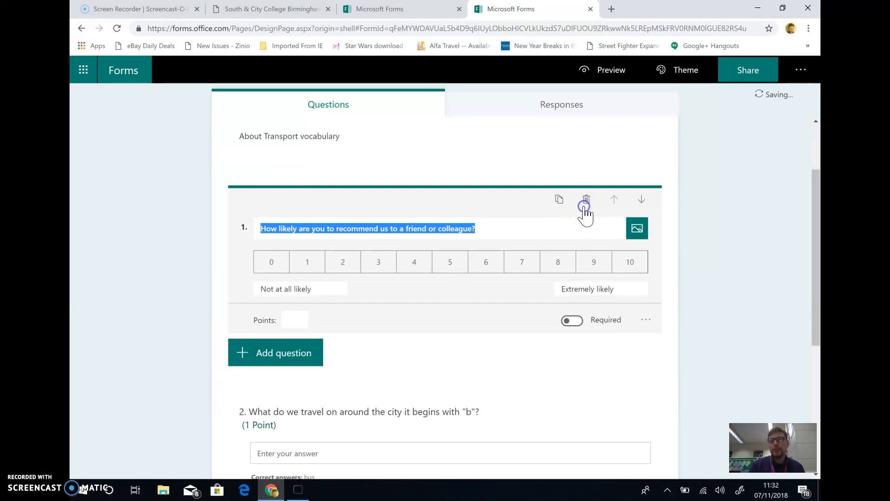
left_click(587, 199)
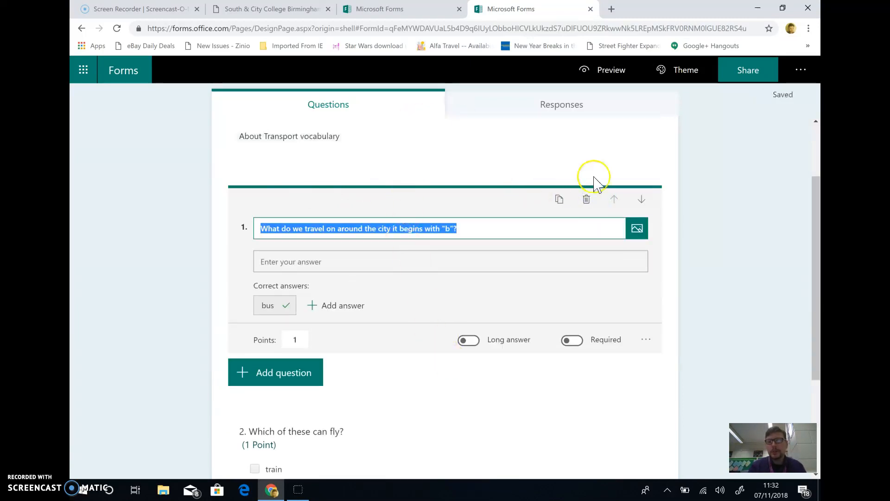
scroll(489, 285, "down", 3)
scroll(489, 286, "up", 5)
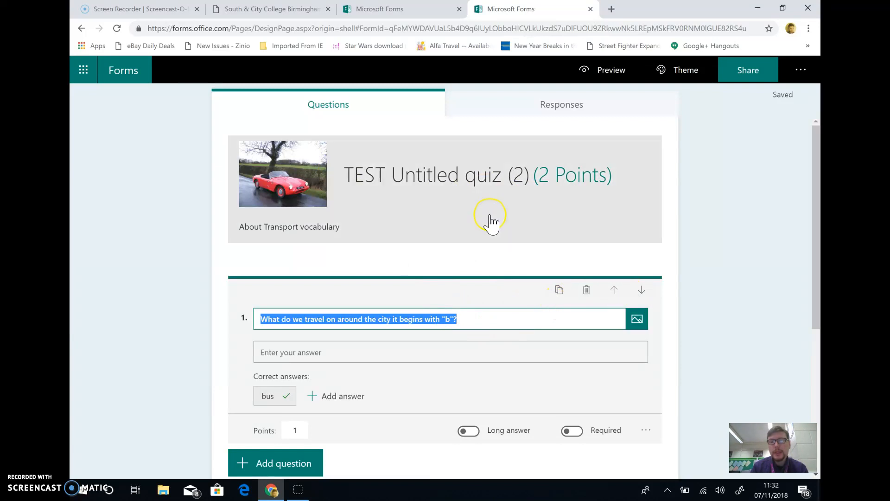
scroll(488, 260, "down", 2)
scroll(487, 301, "up", 2)
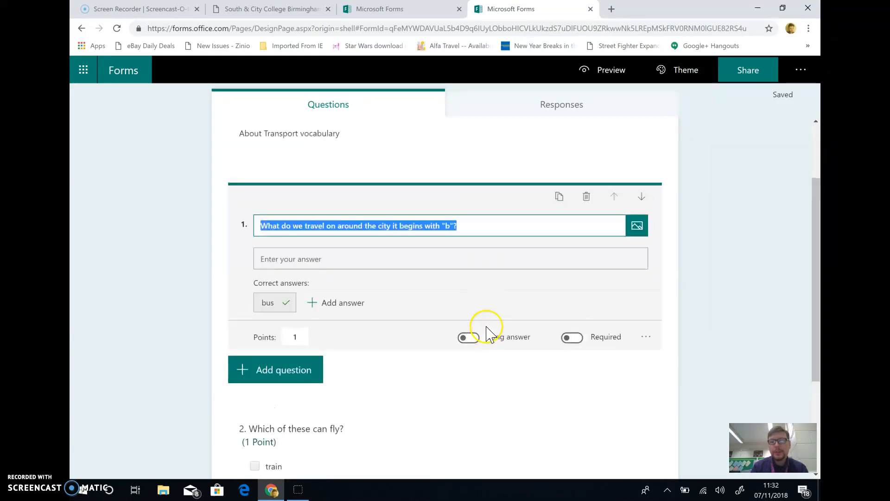
scroll(454, 343, "down", 3)
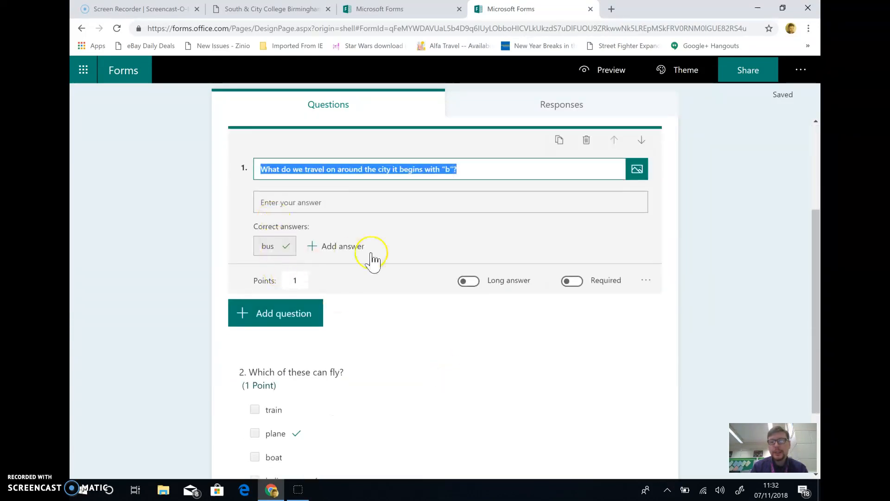
scroll(417, 278, "up", 3)
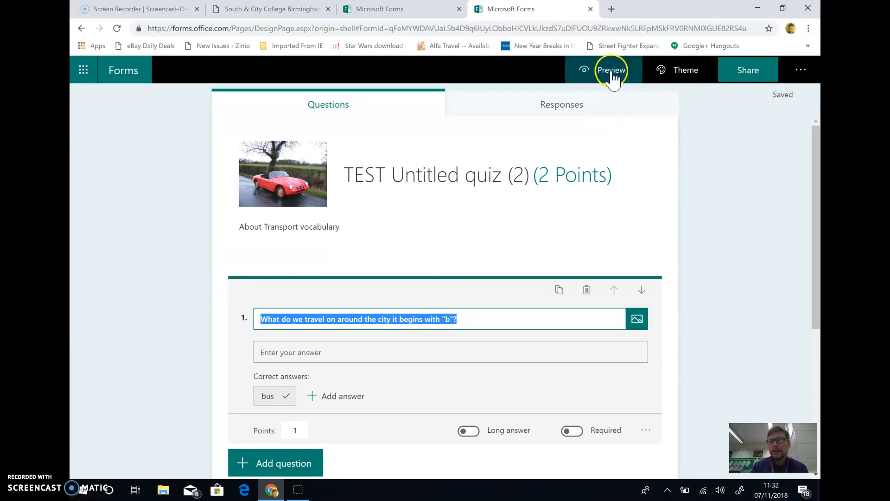
Step: Create a template link for duplicating the quiz and a collaboration link for viewing and editing it
left_click(768, 87)
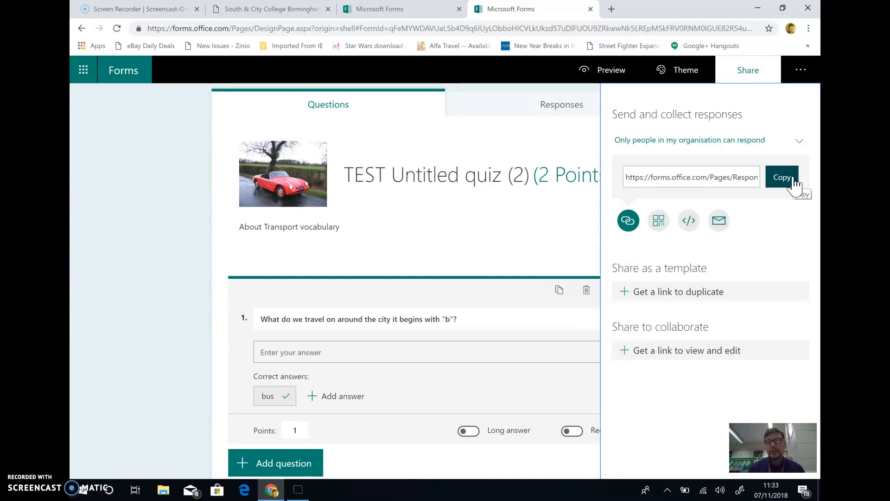
left_click(665, 299)
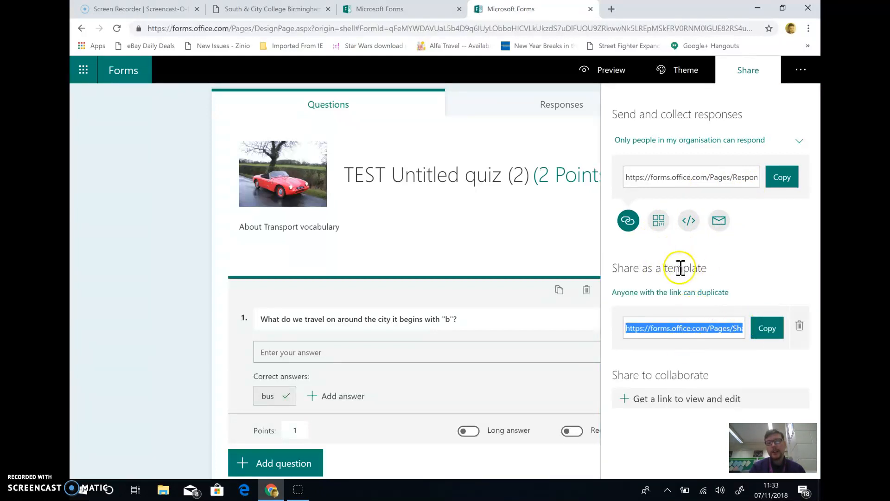
left_click(680, 397)
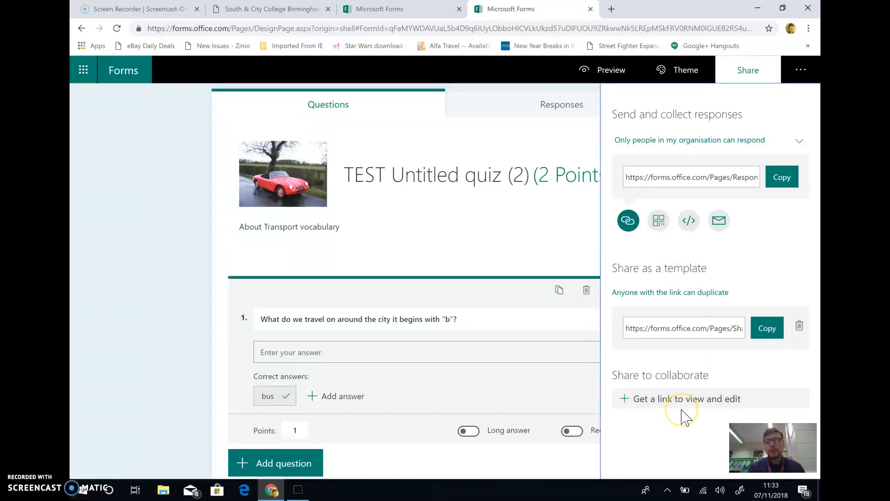
left_click(680, 400)
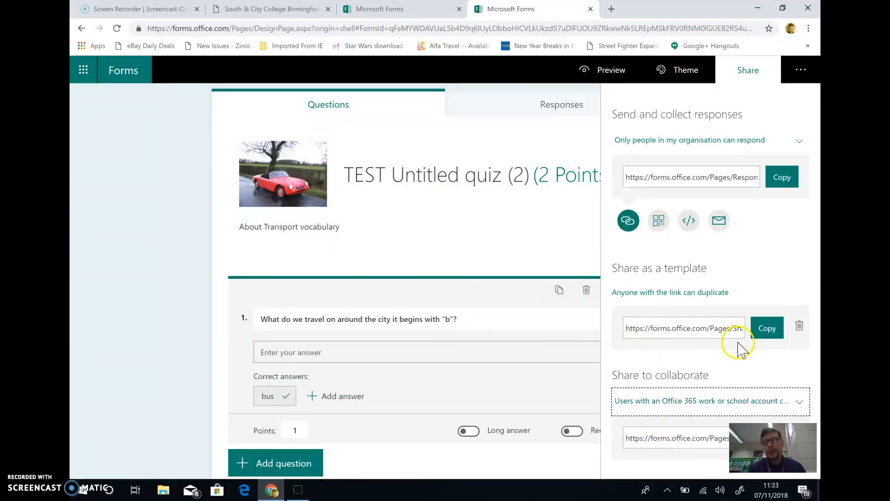
Step: Look through the QR code, embed code, email and link options for sending the quiz, and check its responses
left_click(659, 222)
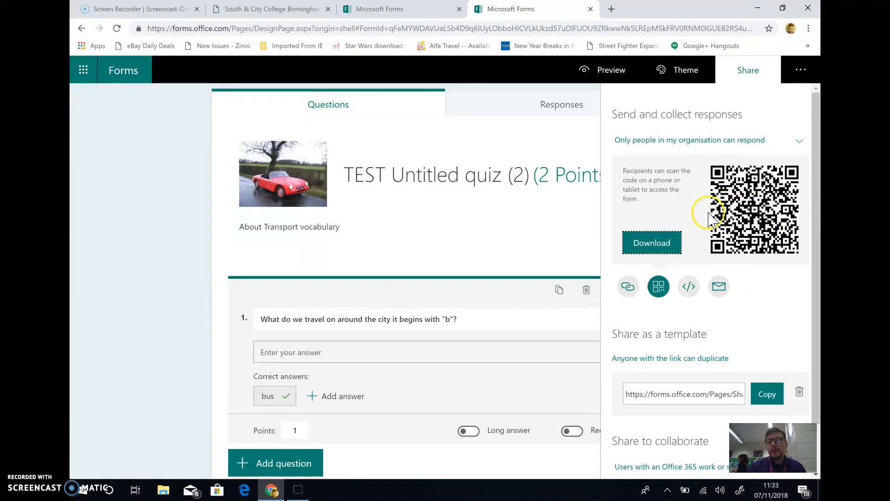
left_click(689, 284)
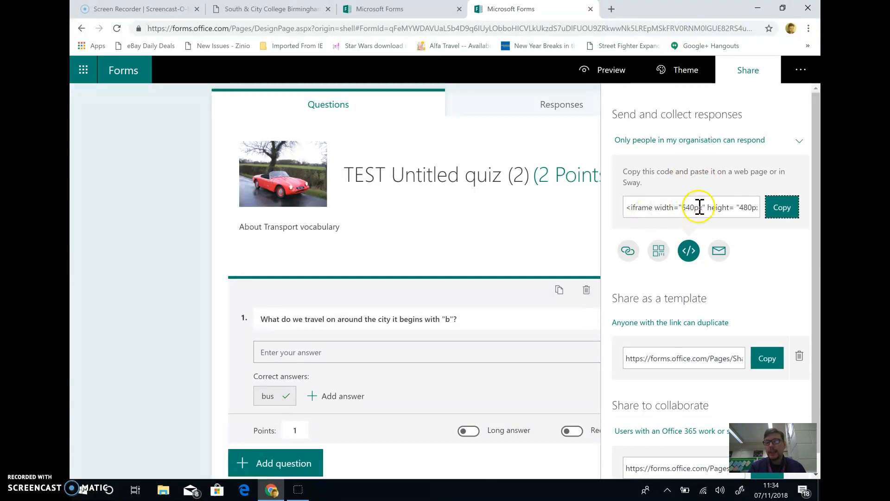
left_click(719, 260)
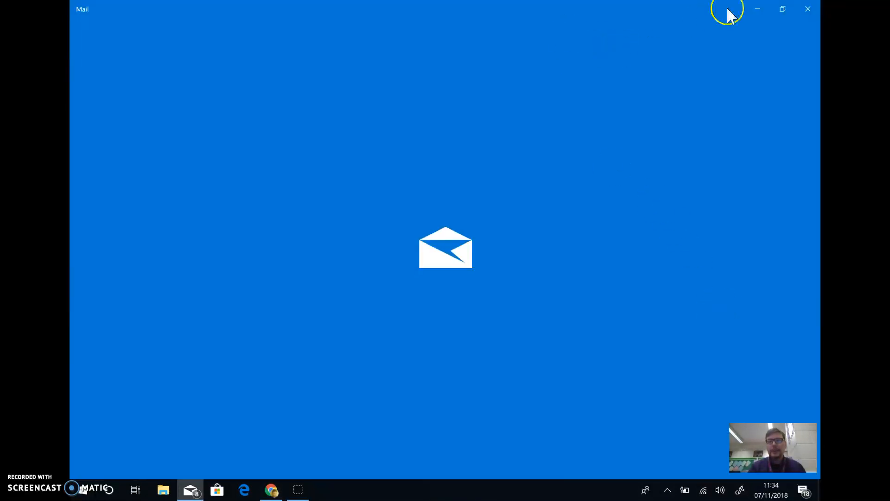
left_click(806, 11)
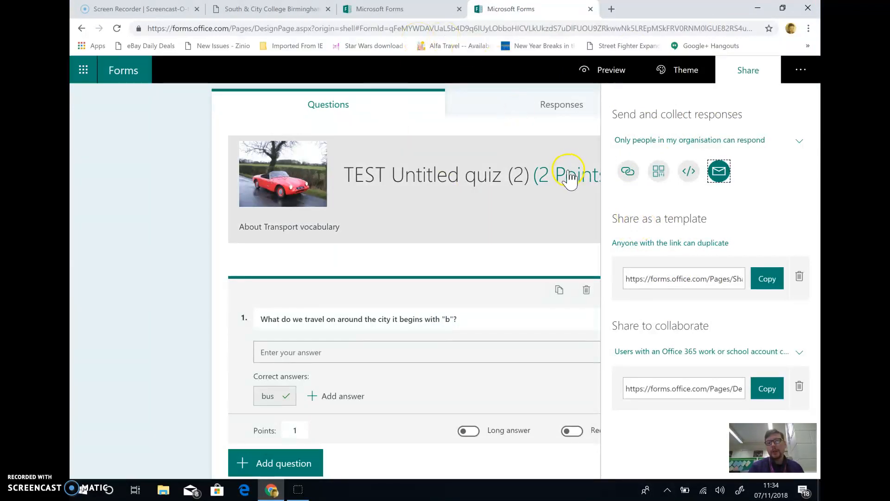
left_click(631, 174)
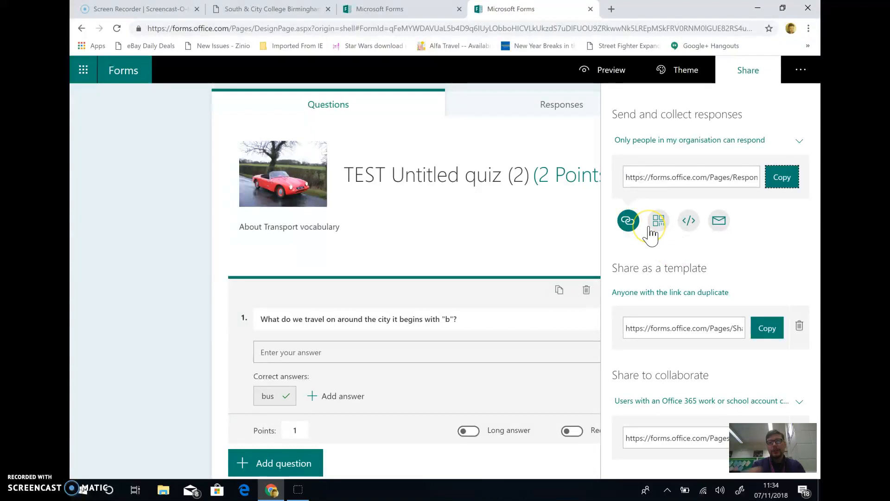
left_click(553, 167)
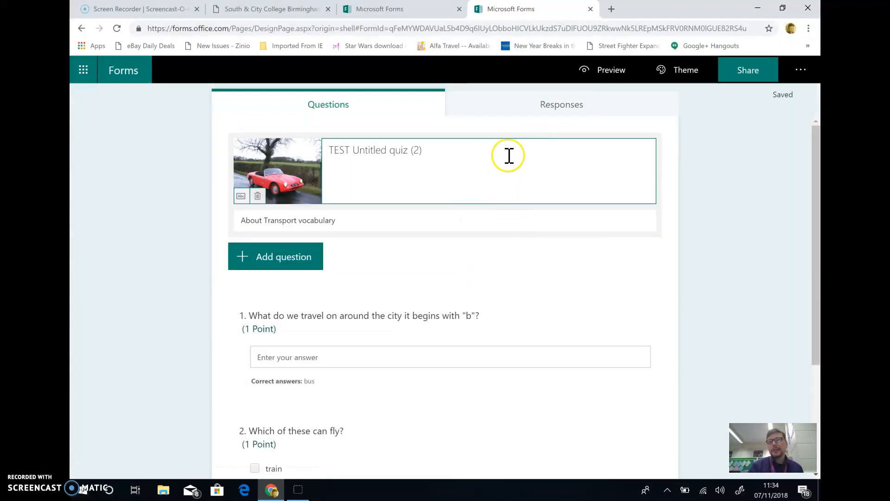
left_click(549, 110)
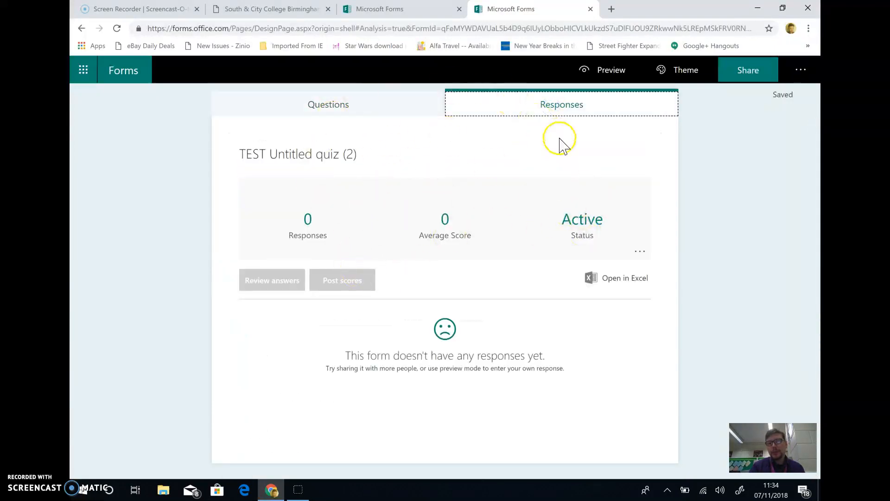
Step: Open the "Adverbs of frequency" form from the forms overview and display its branching options
left_click(135, 71)
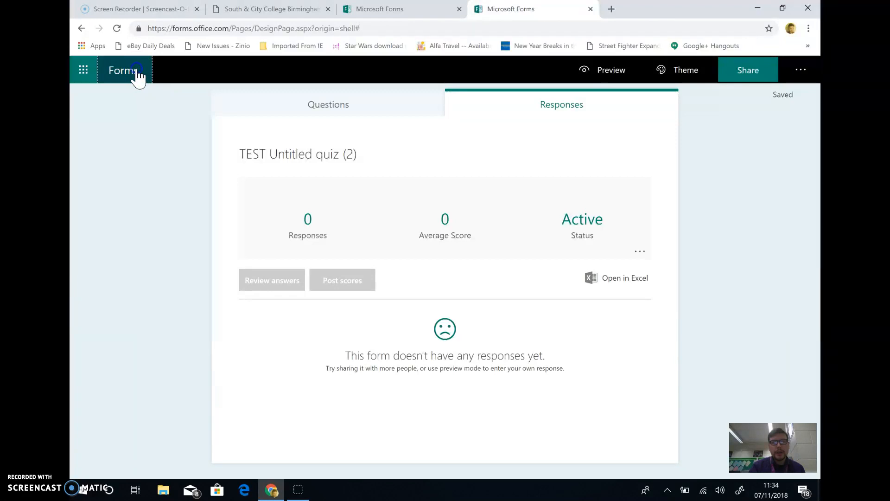
left_click(503, 232)
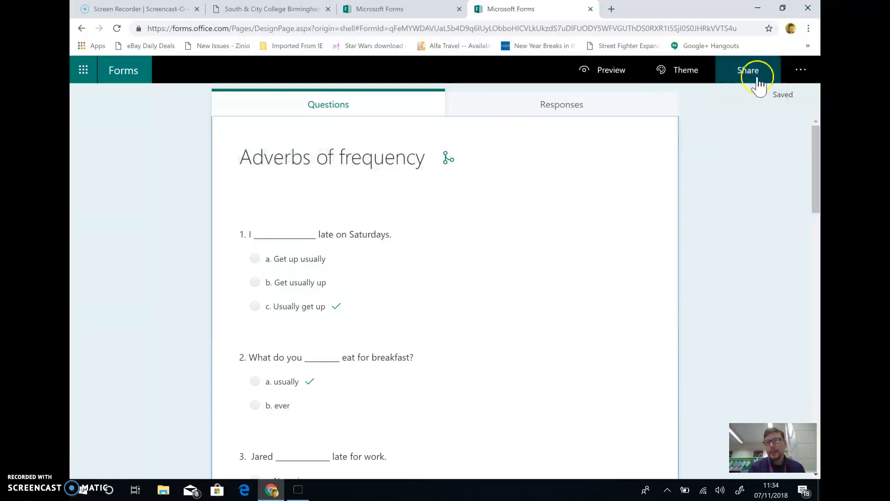
left_click(806, 82)
left_click(739, 103)
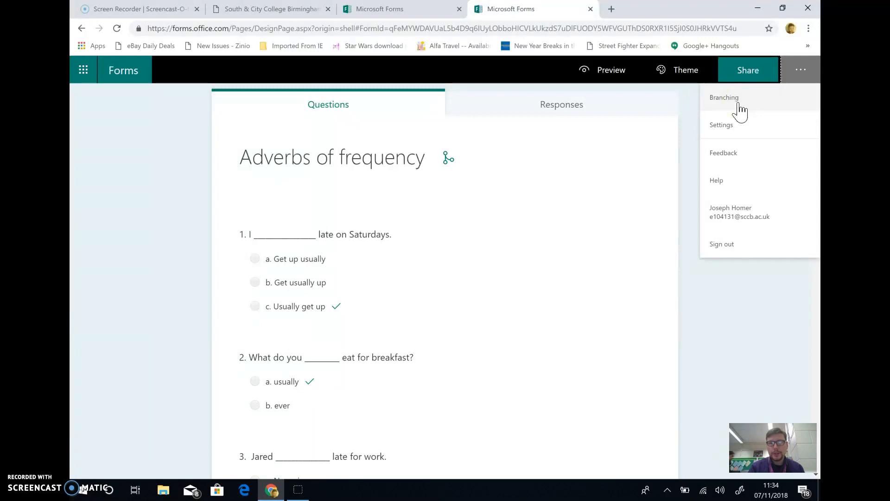
left_click(739, 103)
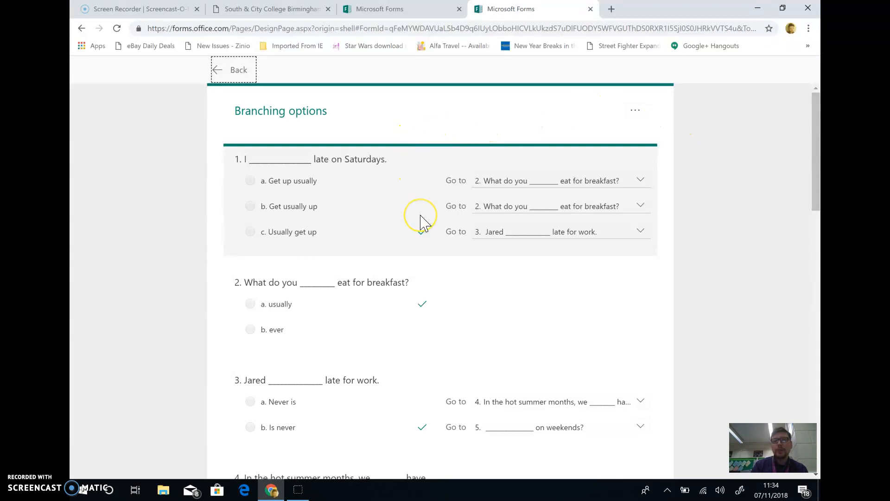
Step: Look over the branching options of the whole form, from question 1 to question 10
scroll(422, 222, "down", 10)
scroll(422, 223, "up", 10)
left_click(451, 150)
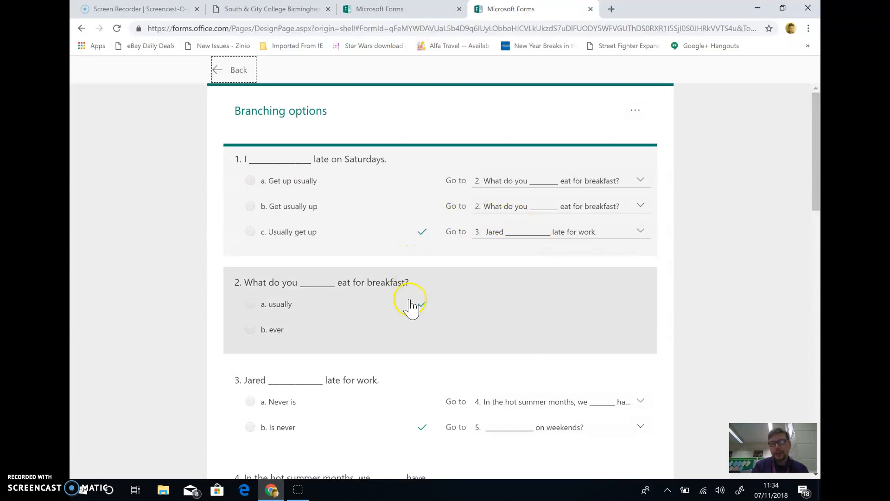
scroll(409, 302, "down", 3)
scroll(533, 356, "down", 15)
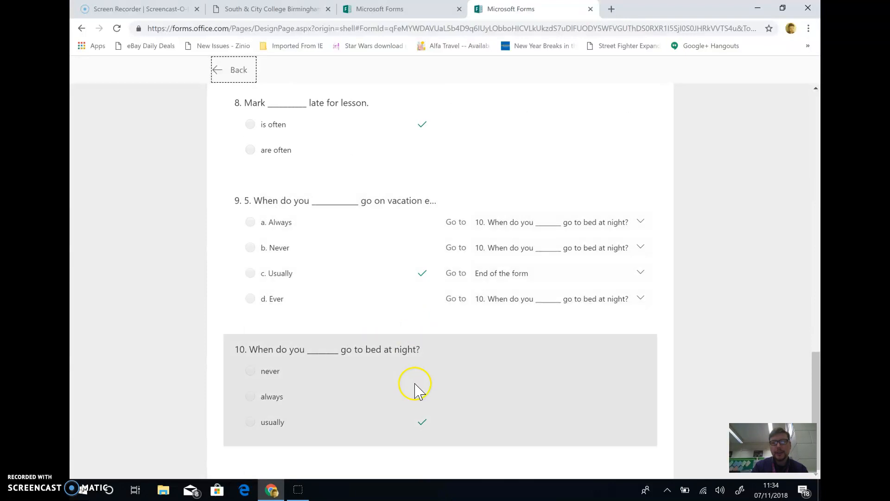
scroll(416, 406, "up", 18)
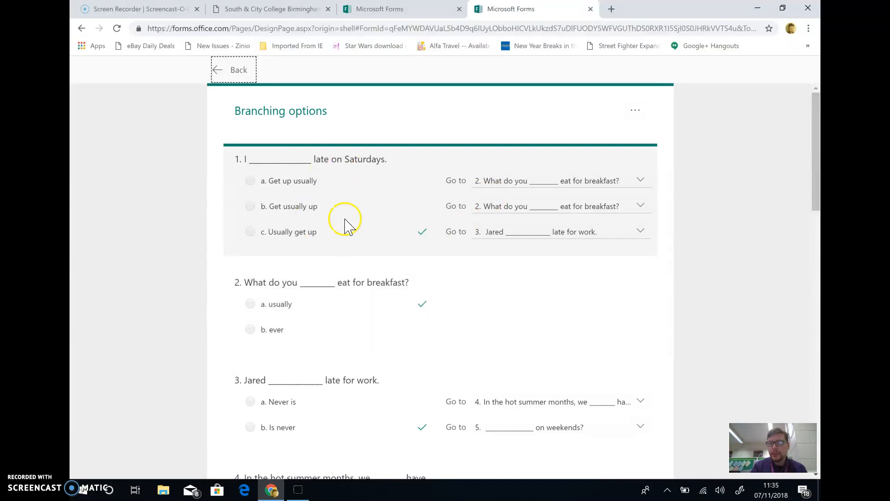
Step: Examine which question each answer leads to, from question 1 through the destinations set for questions 7 and 9
scroll(357, 312, "down", 3)
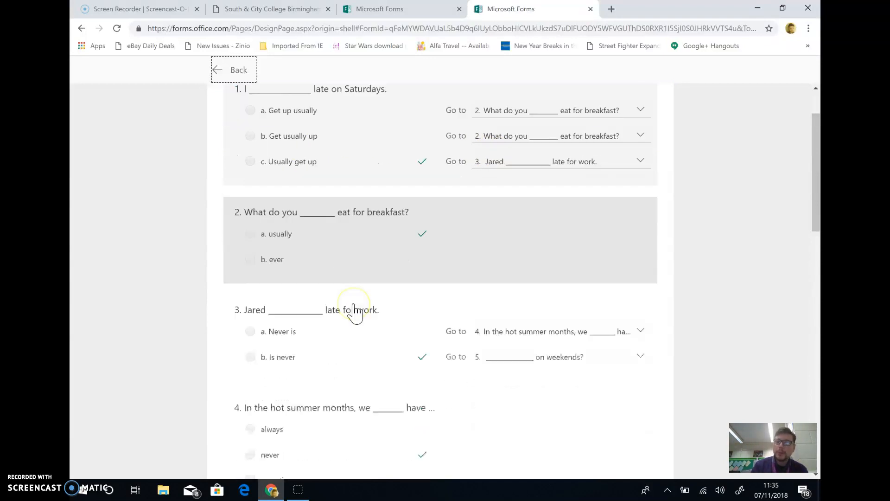
scroll(490, 274, "down", 3)
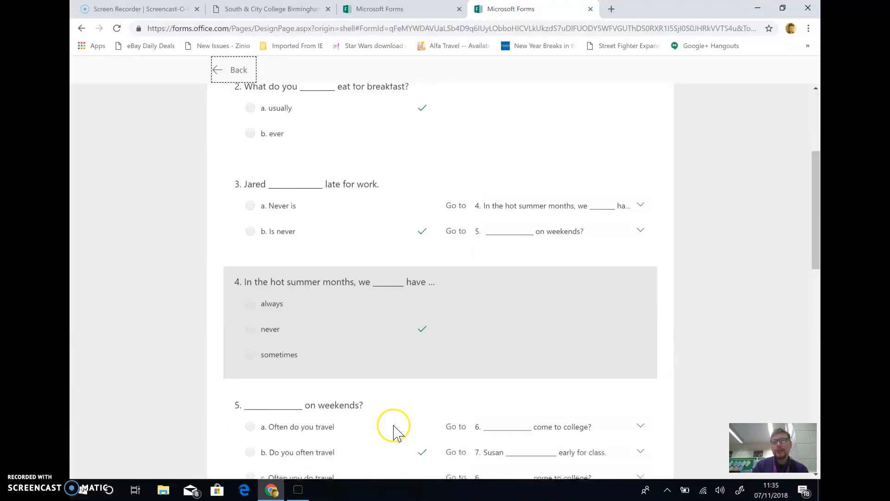
scroll(378, 267, "up", 2)
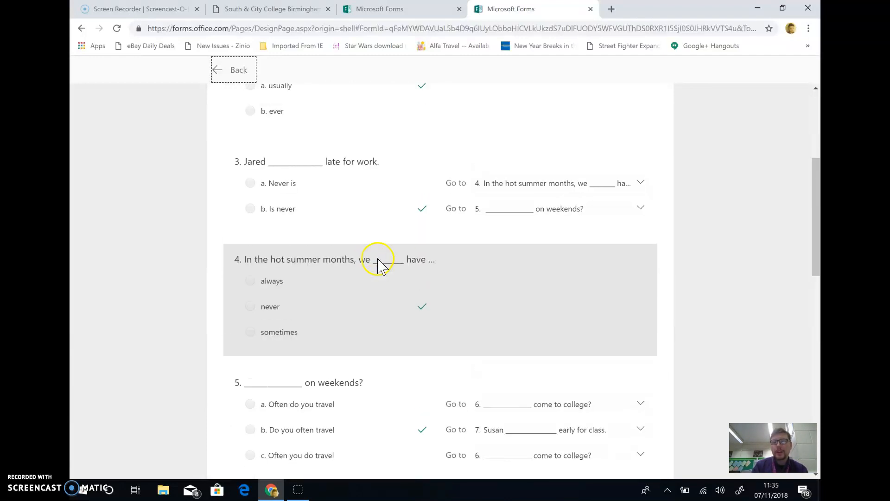
scroll(385, 301, "down", 3)
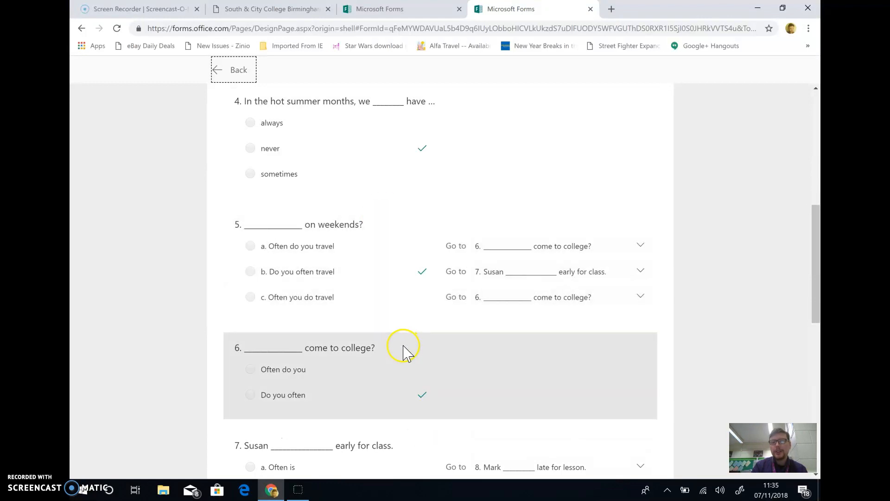
scroll(403, 353, "up", 4)
scroll(405, 356, "down", 10)
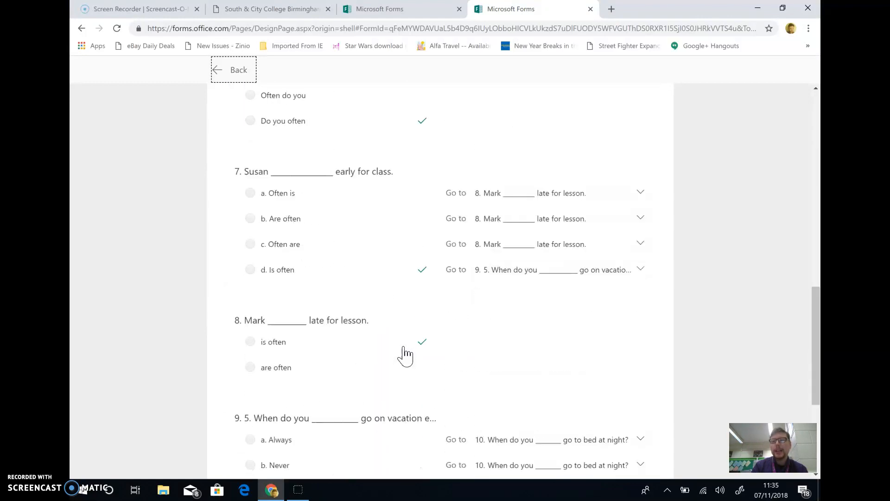
scroll(403, 352, "up", 1)
left_click(353, 290)
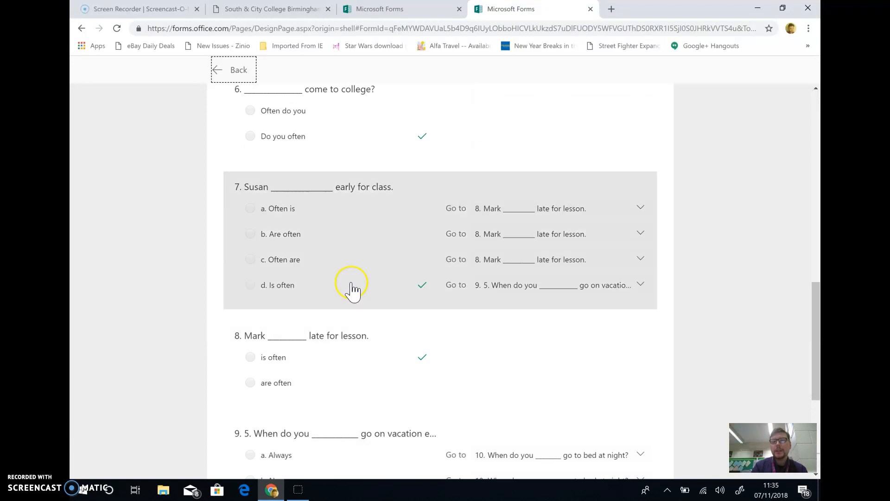
left_click(345, 263)
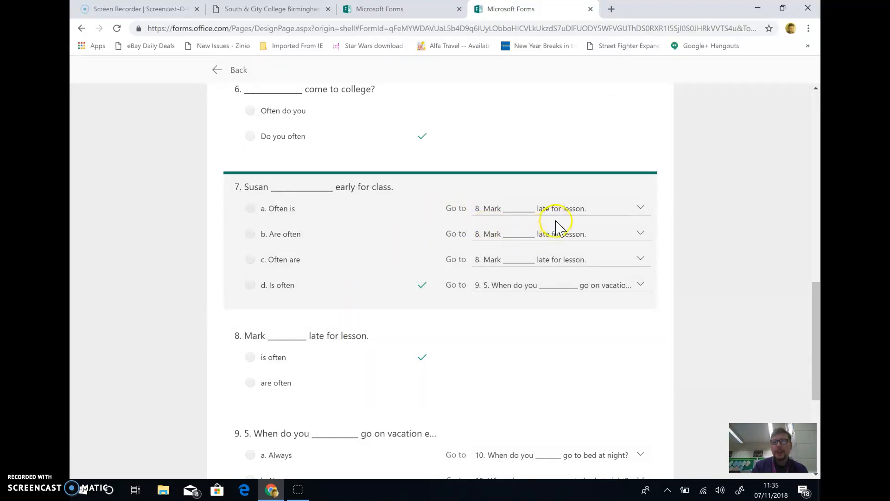
scroll(358, 237, "down", 1)
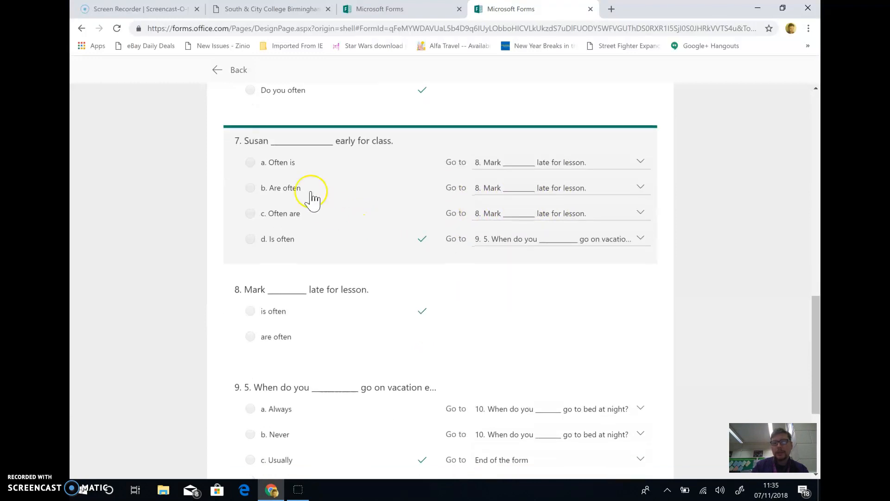
scroll(369, 248, "down", 4)
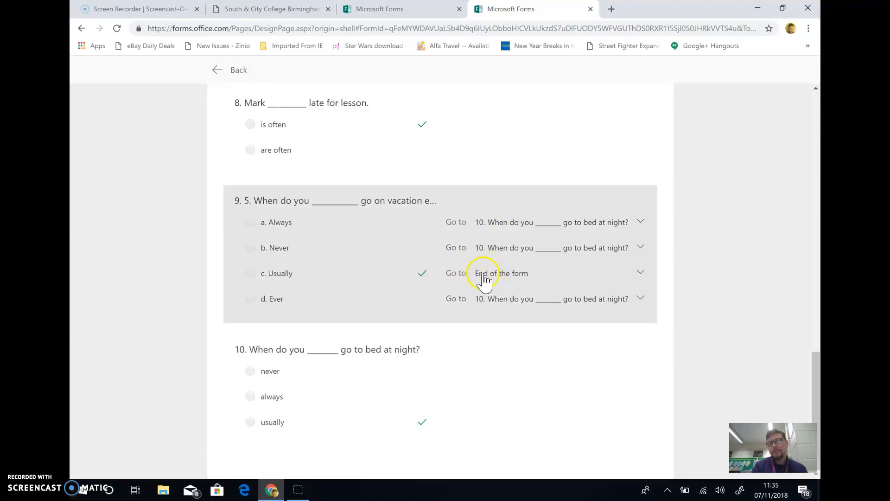
Step: Compare the paths for correct and wrong answers across the form, from the last question back to the first
scroll(427, 271, "up", 20)
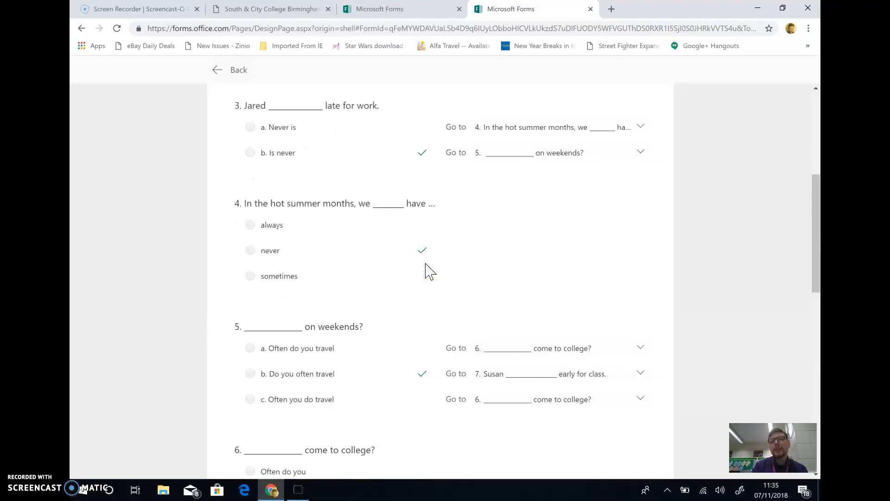
scroll(426, 271, "down", 13)
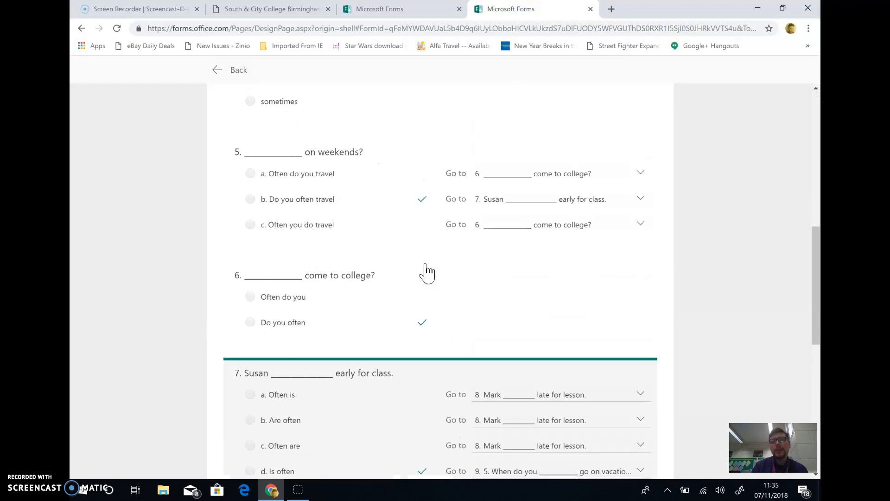
scroll(426, 271, "down", 6)
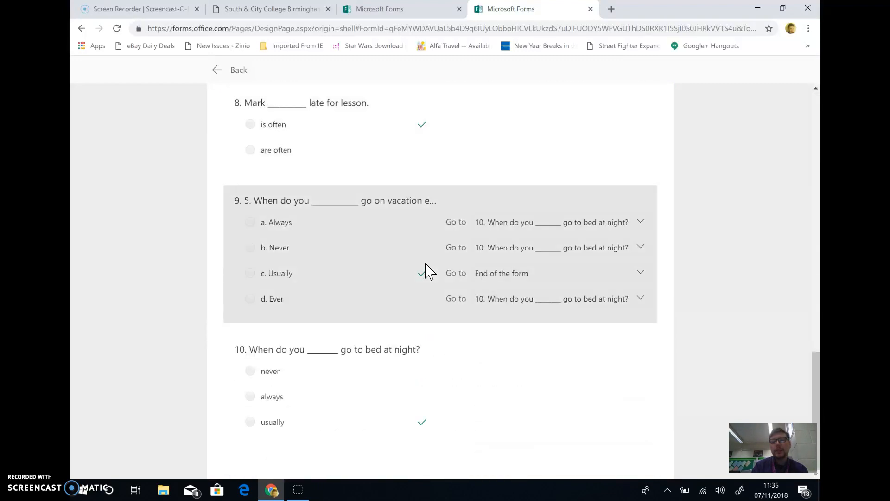
scroll(427, 271, "up", 15)
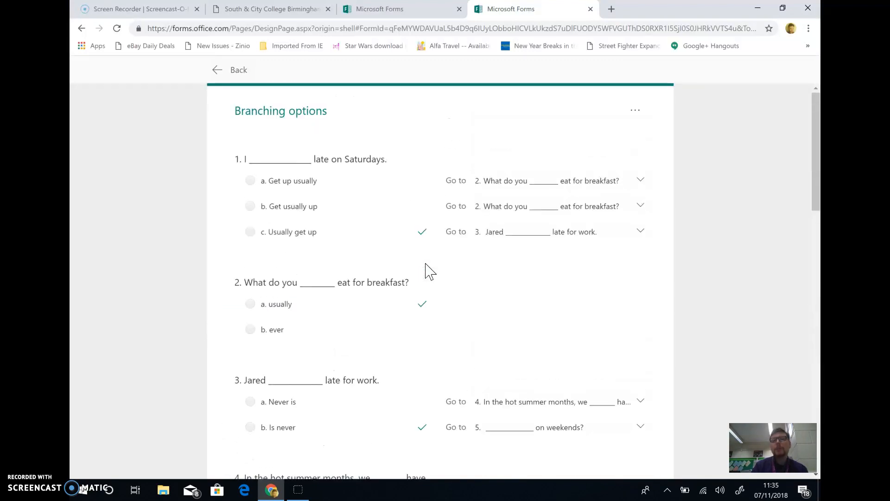
left_click(342, 276)
scroll(339, 327, "down", 15)
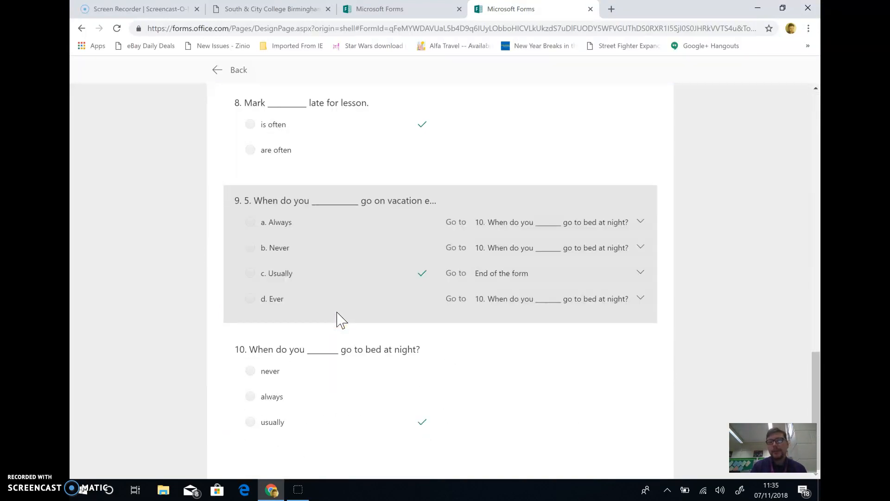
scroll(340, 318, "up", 15)
left_click(296, 234)
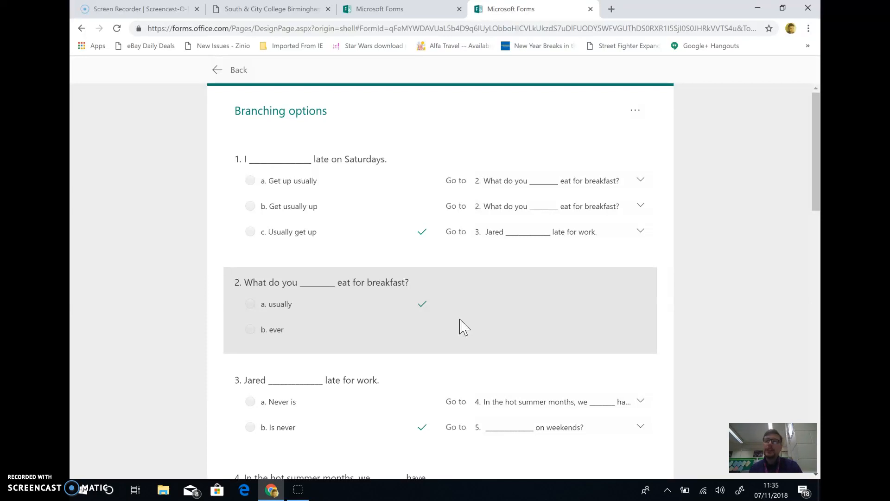
Step: Examine how the answers to question 1 branch to question 2 or question 3
left_click(470, 298)
scroll(479, 347, "down", 2)
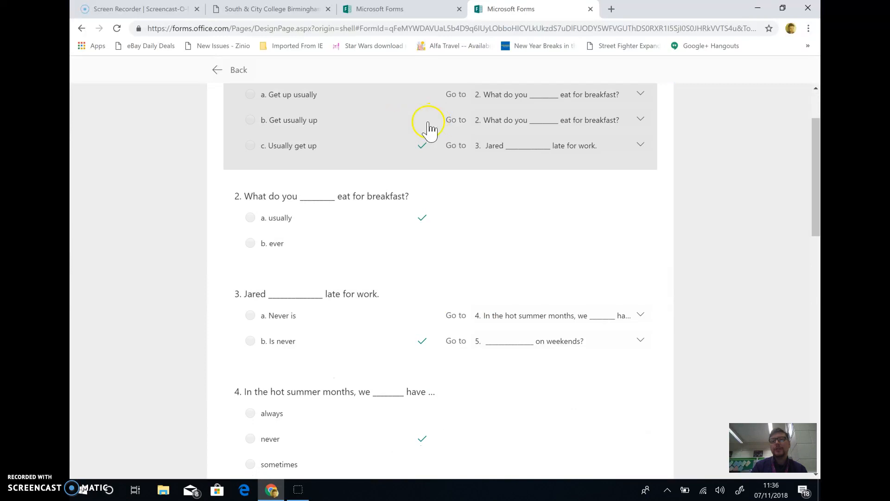
scroll(402, 270, "up", 2)
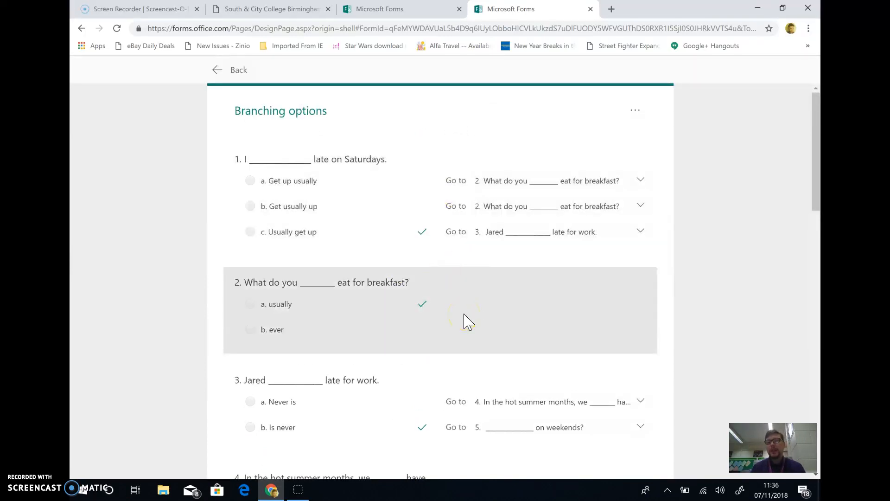
left_click(422, 249)
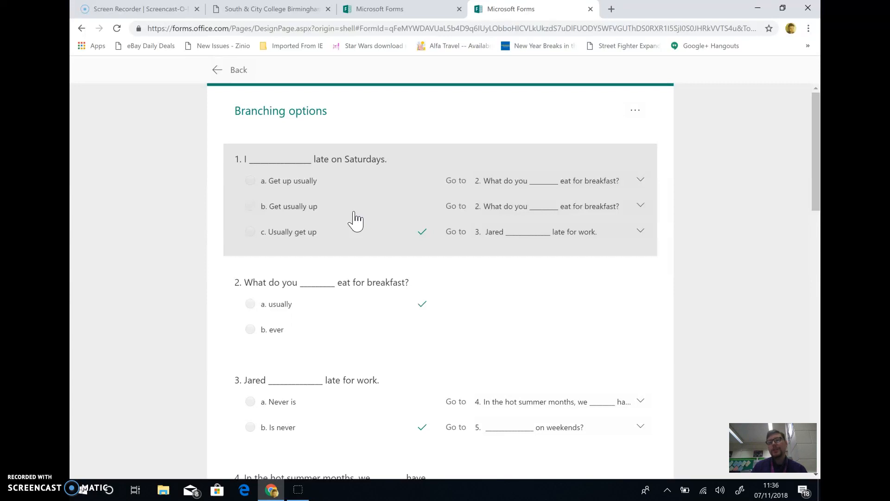
left_click(511, 269)
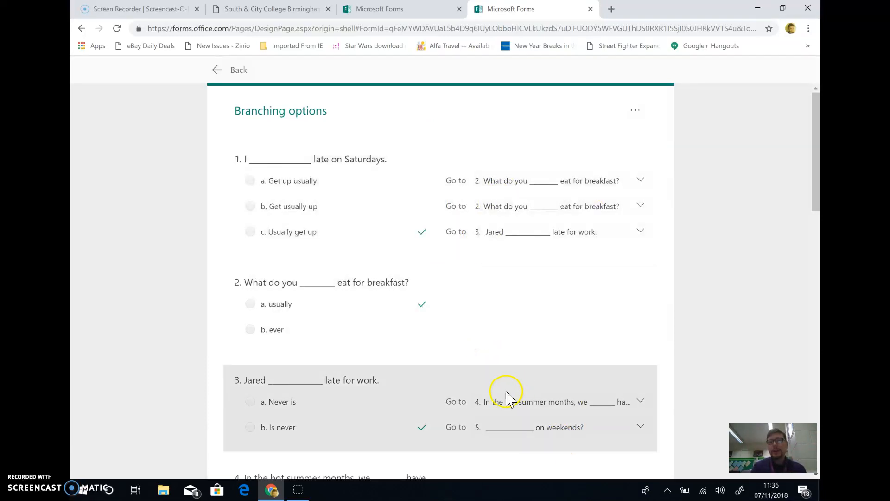
Step: Leave the branching options, return to the list of forms and open the "Past Simple Verbs" quiz
left_click(230, 69)
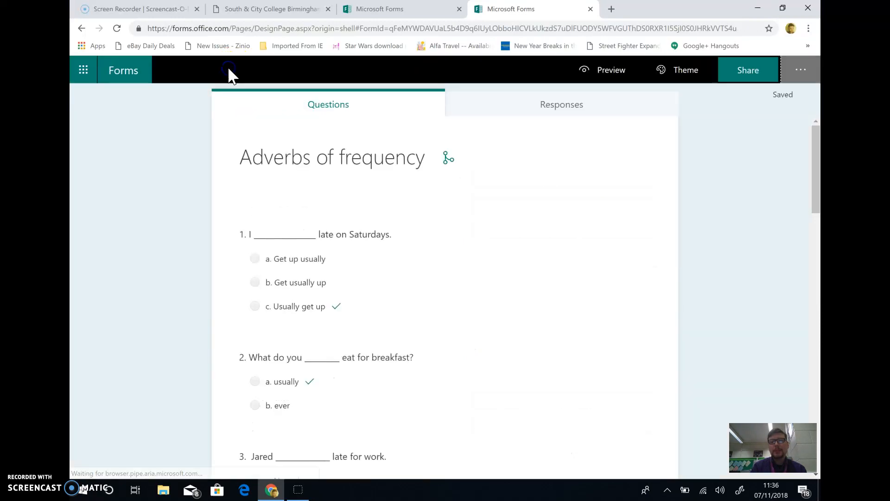
left_click(788, 71)
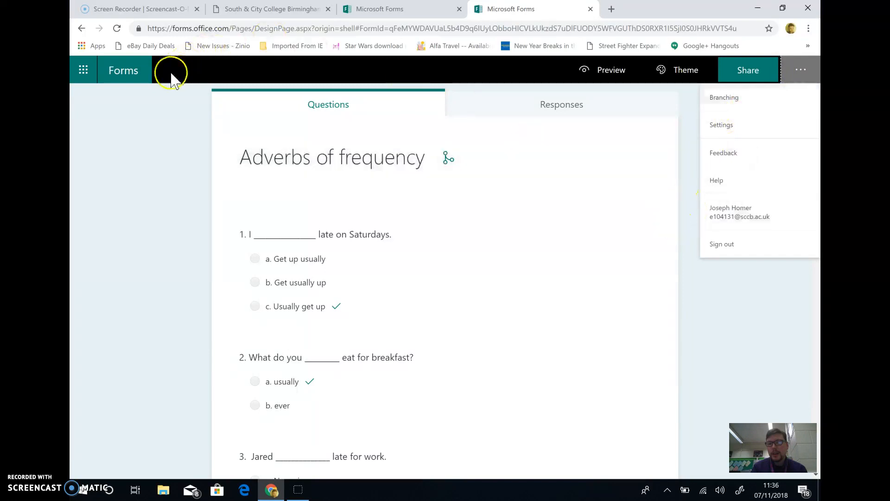
left_click(142, 74)
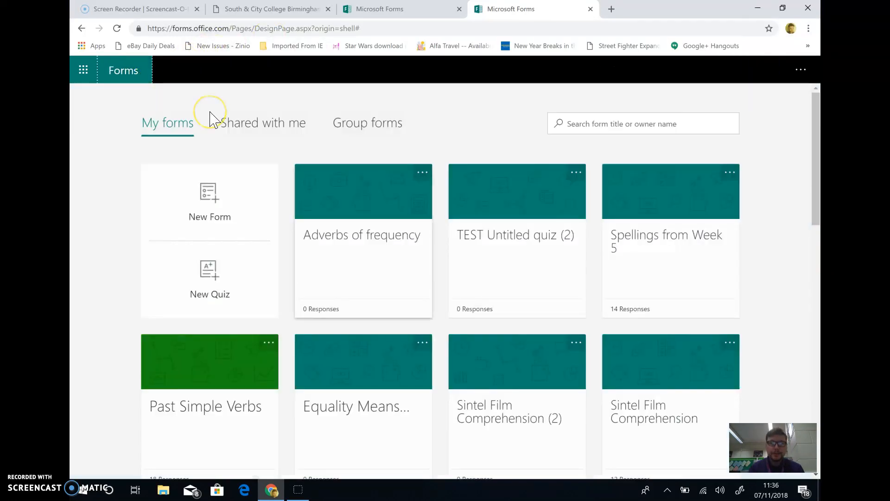
scroll(210, 120, "down", 2)
scroll(388, 258, "down", 3)
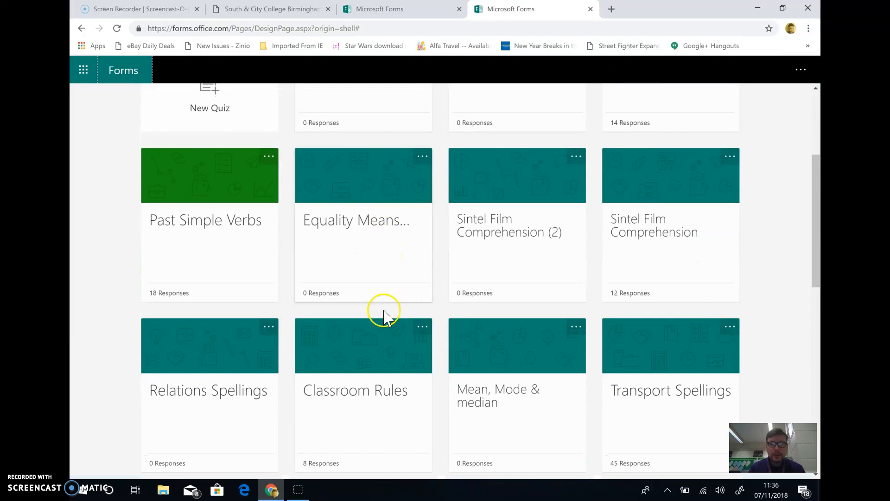
left_click(228, 256)
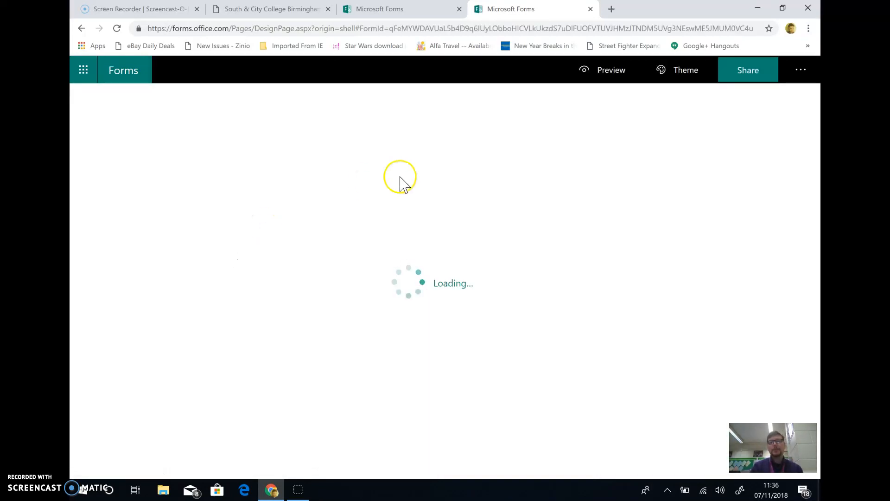
Step: Look over the questions of the "Past Simple Verbs" quiz, from question 1 to question 10
scroll(424, 297, "down", 1)
scroll(424, 296, "up", 1)
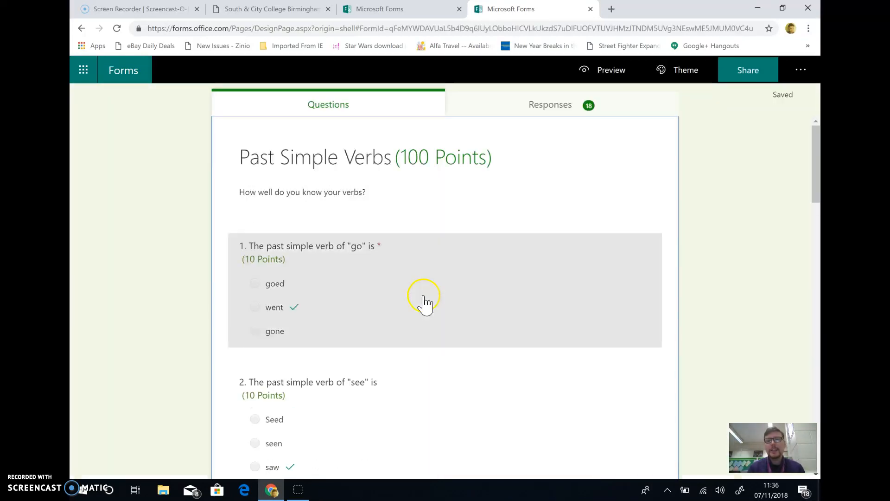
scroll(425, 354, "down", 20)
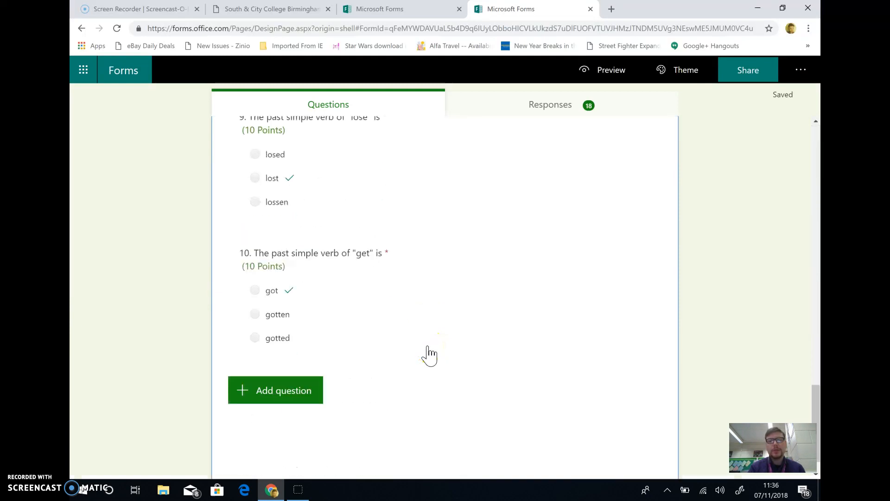
scroll(429, 354, "up", 20)
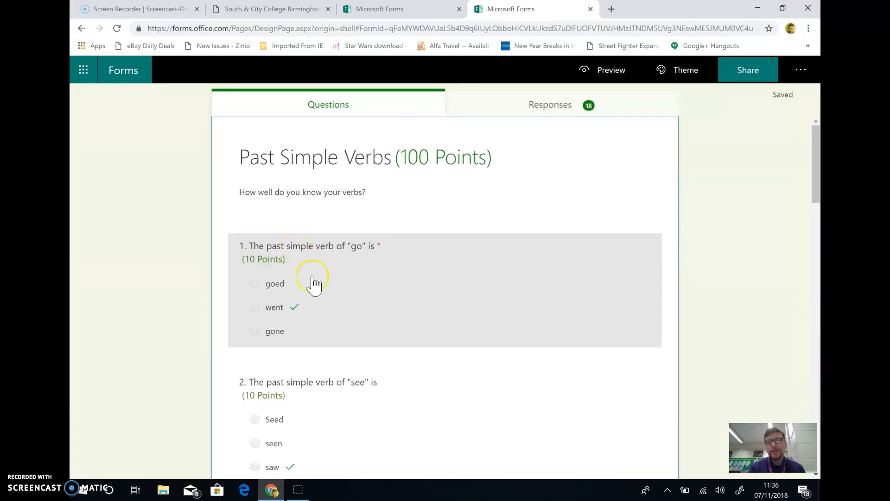
Step: View the quiz's responses and examine the answer breakdowns and charts for the first few questions
left_click(530, 114)
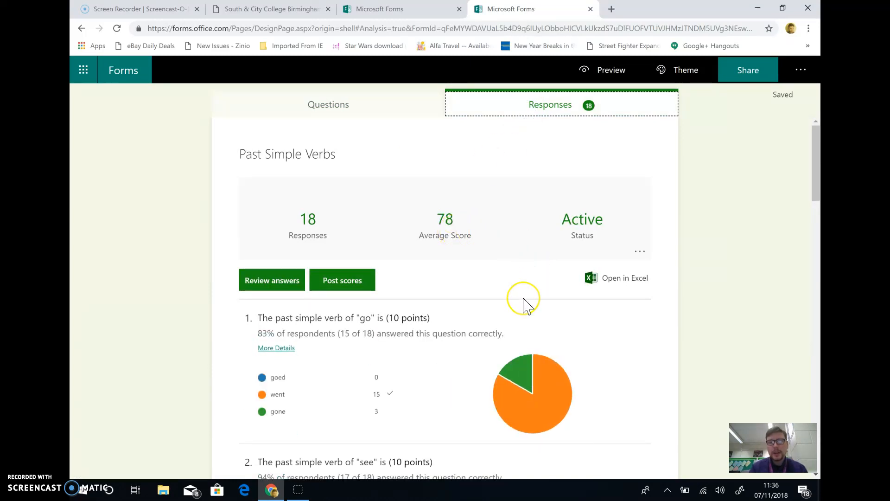
scroll(523, 302, "down", 1)
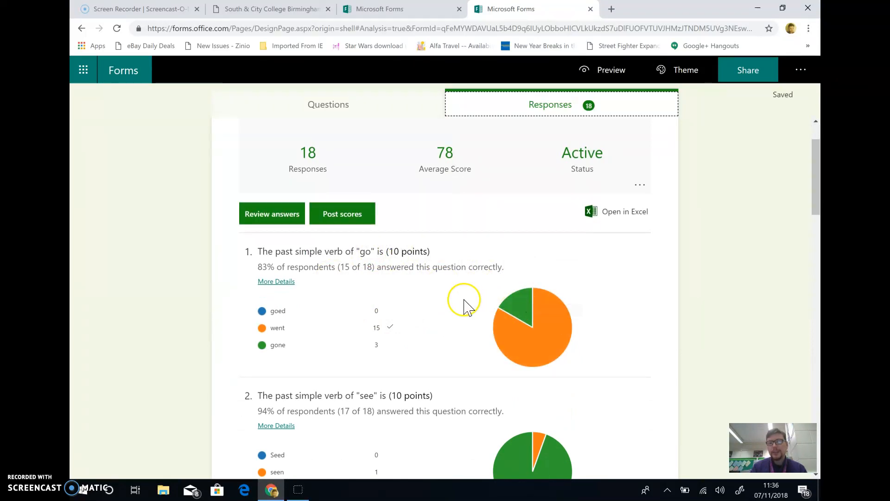
scroll(463, 304, "down", 1)
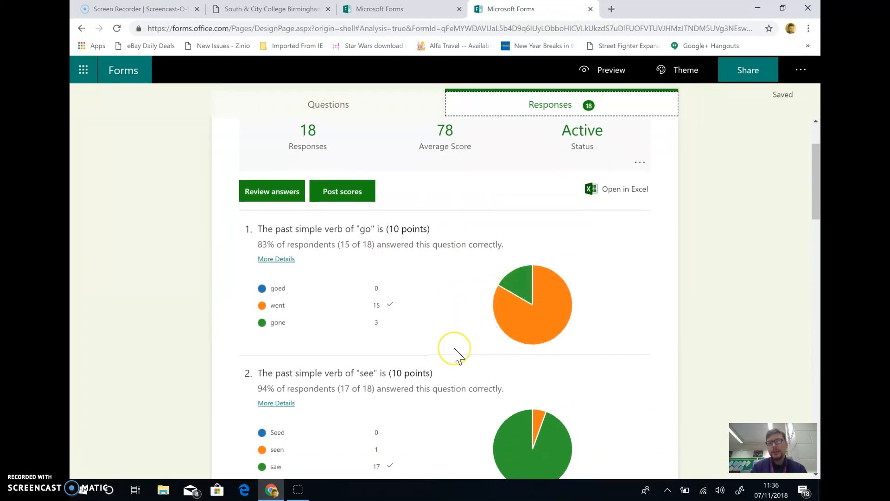
scroll(453, 353, "down", 3)
scroll(464, 325, "down", 1)
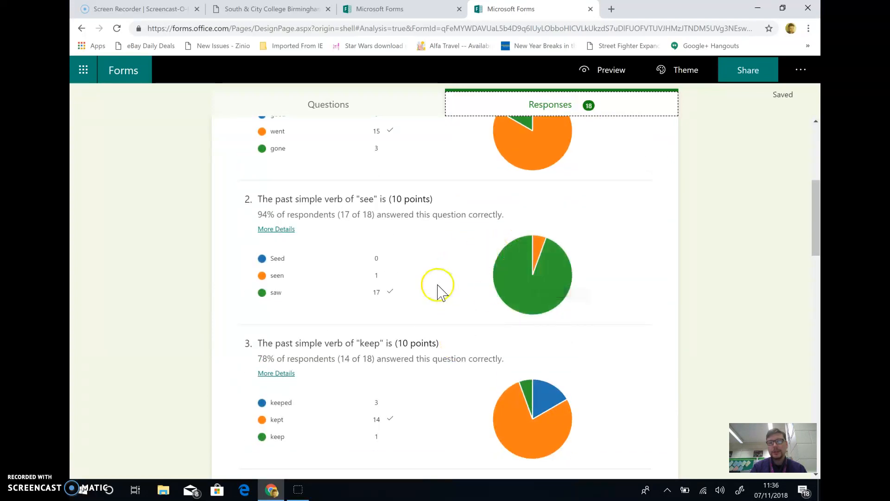
scroll(437, 294, "down", 3)
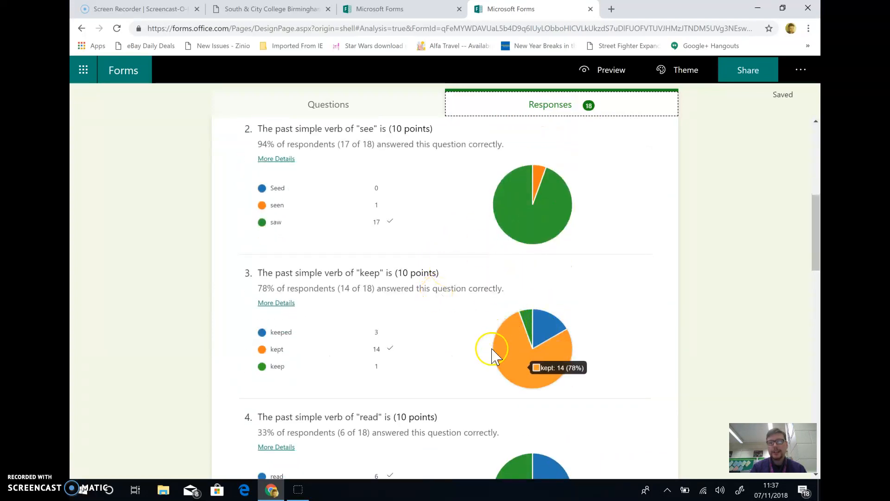
scroll(388, 238, "up", 1)
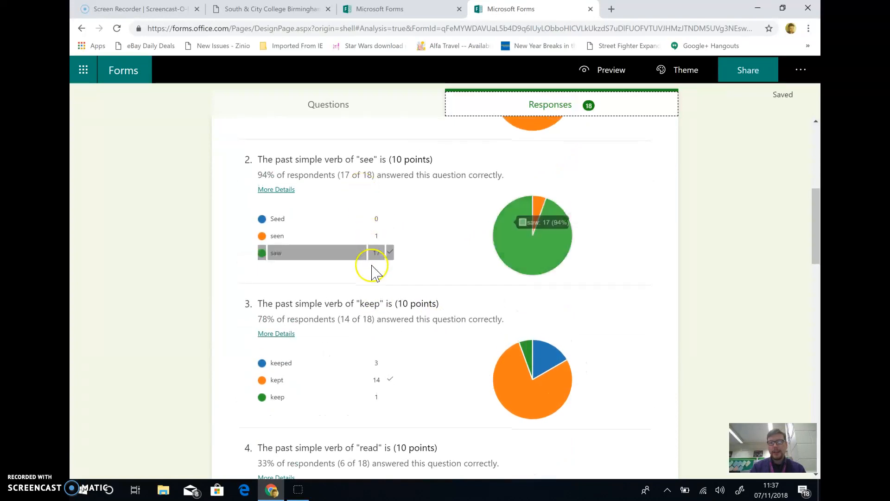
scroll(373, 283, "down", 3)
scroll(373, 282, "up", 3)
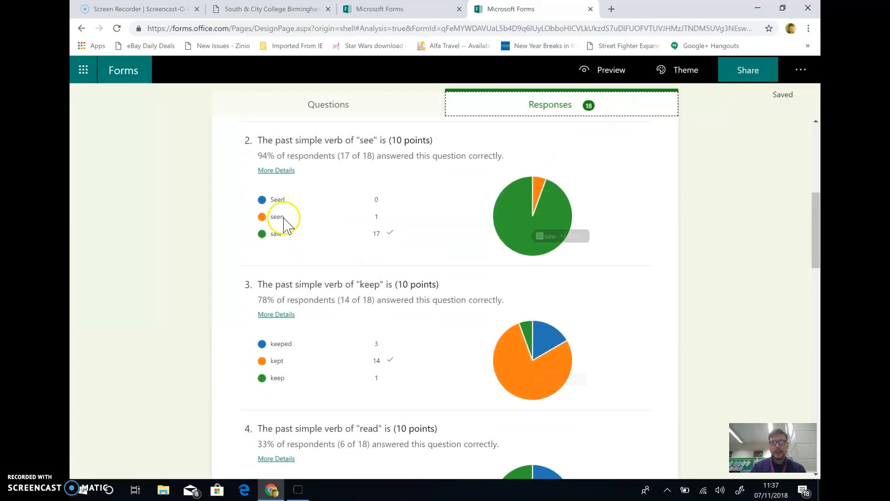
Step: Check each student's answer to question 2, the past simple of "see", and close the details
left_click(282, 181)
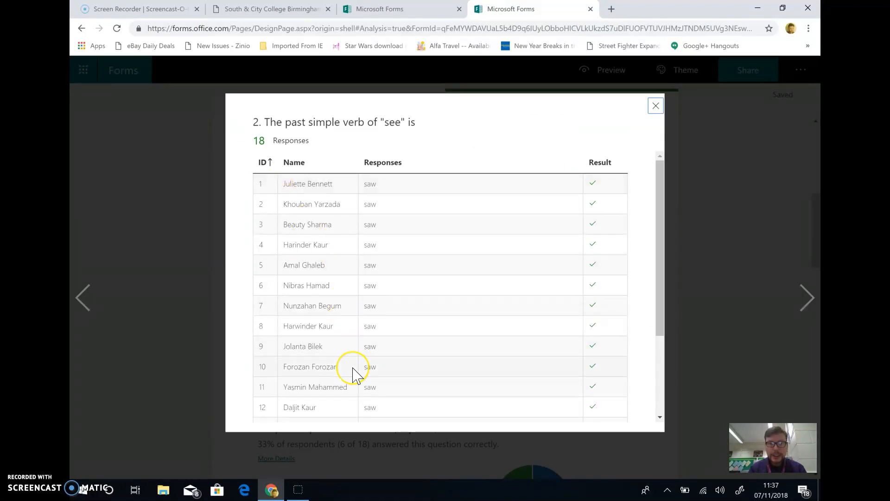
scroll(354, 374, "down", 3)
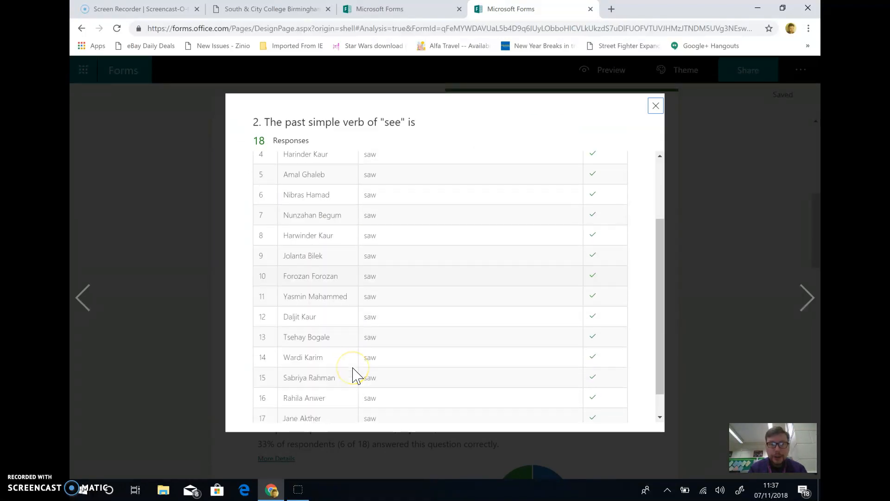
left_click(658, 107)
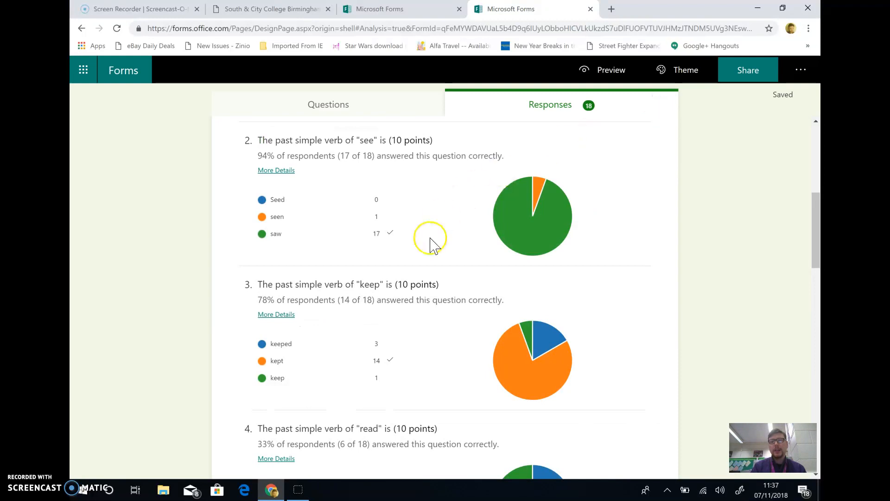
Step: Look through the remaining questions' response summaries, then export the quiz responses to Excel and open the downloaded workbook
scroll(429, 242, "down", 2)
scroll(430, 243, "down", 14)
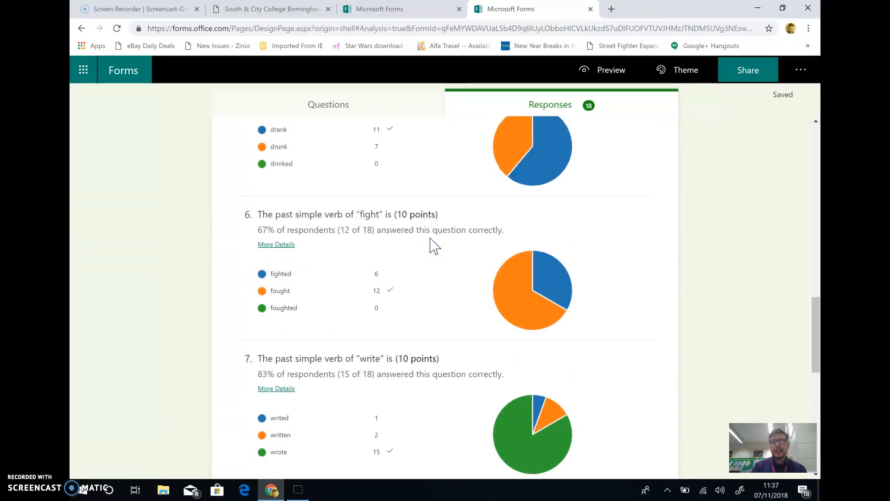
scroll(430, 238, "down", 4)
scroll(435, 245, "up", 20)
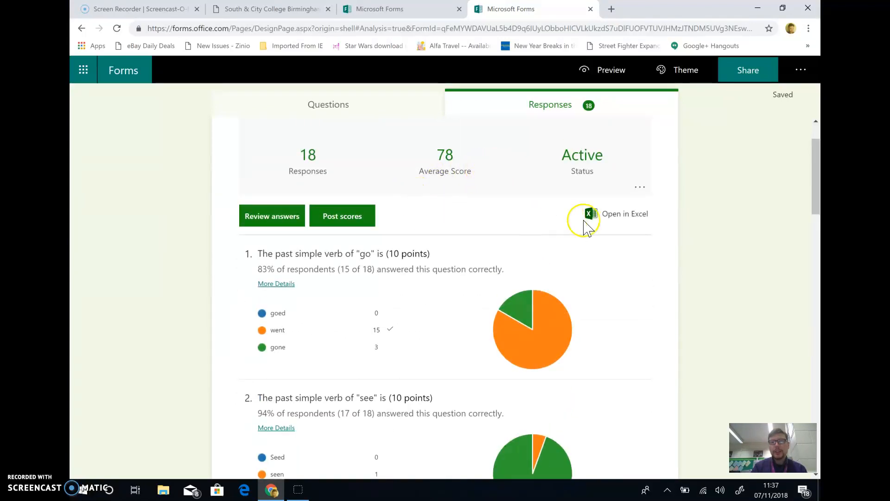
left_click(618, 221)
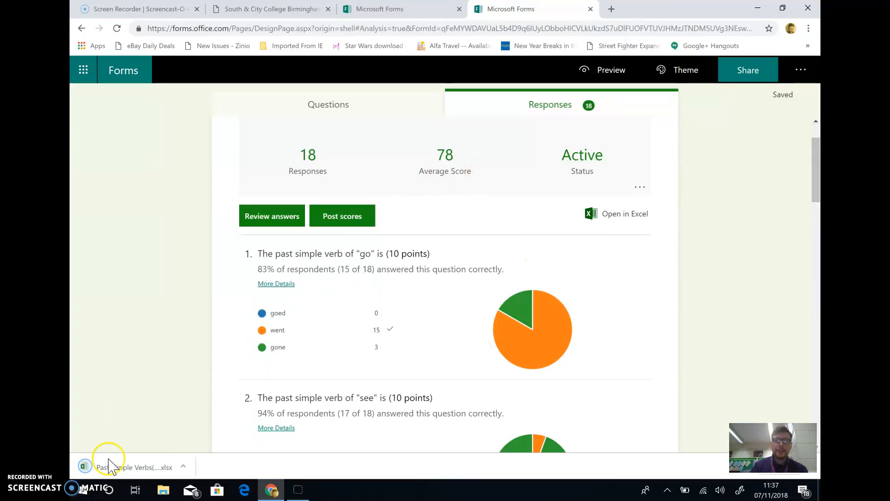
left_click(126, 467)
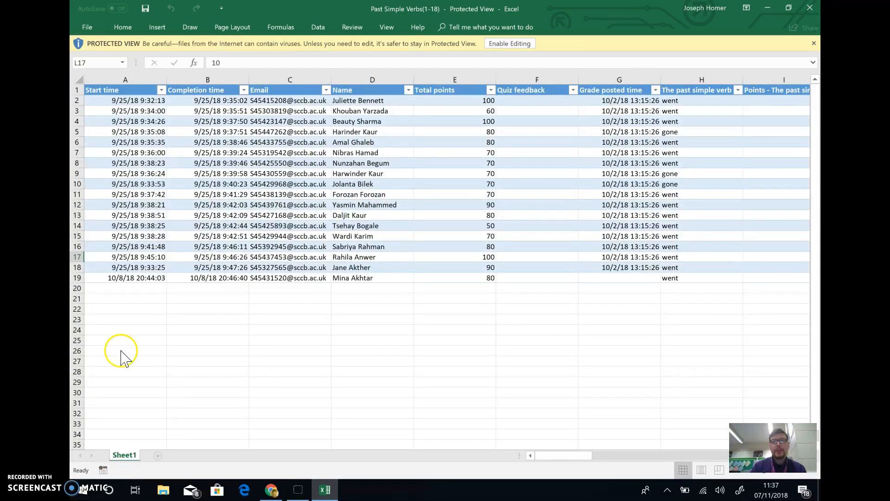
Step: Examine the answers and points recorded for each question across the worksheet, through to the past simple of "get"
scroll(484, 254, "right", 2)
scroll(485, 255, "right", 10)
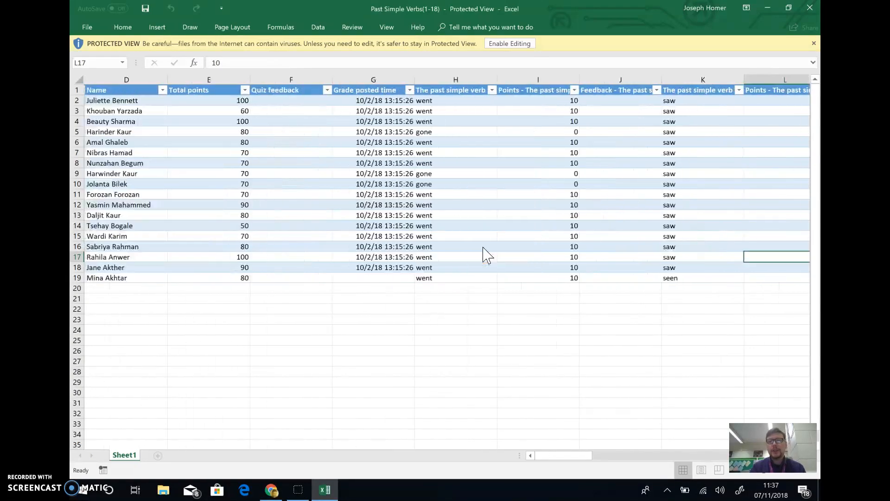
scroll(485, 254, "right", 3)
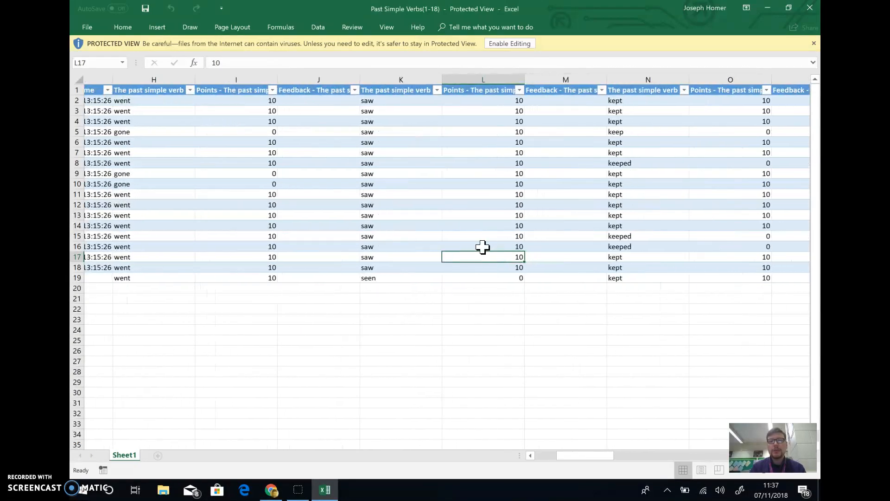
scroll(549, 206, "right", 2)
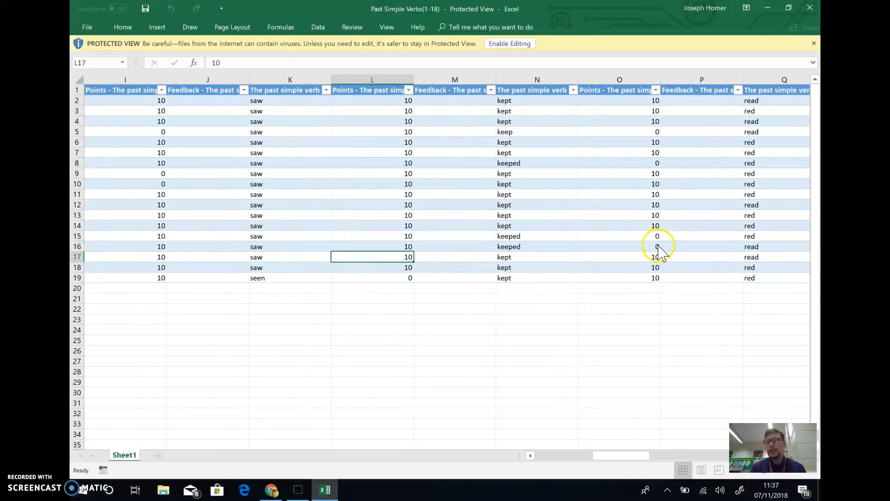
left_click(659, 246)
scroll(708, 238, "right", 6)
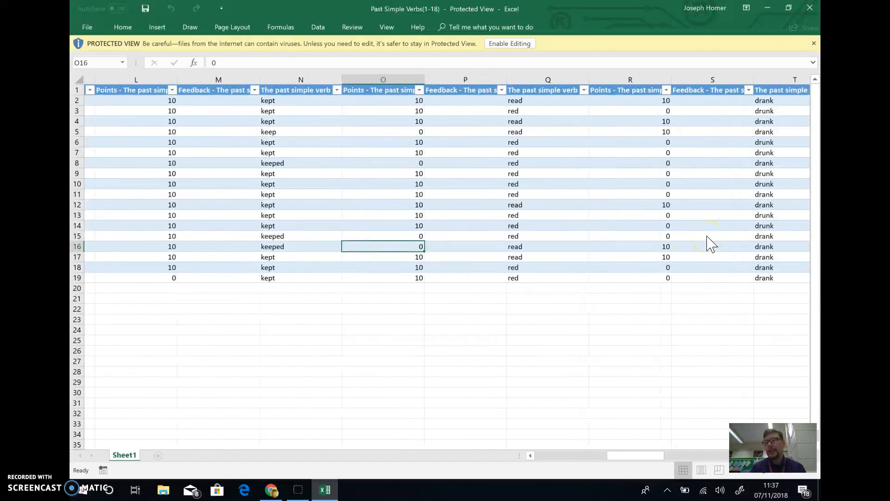
scroll(708, 238, "right", 11)
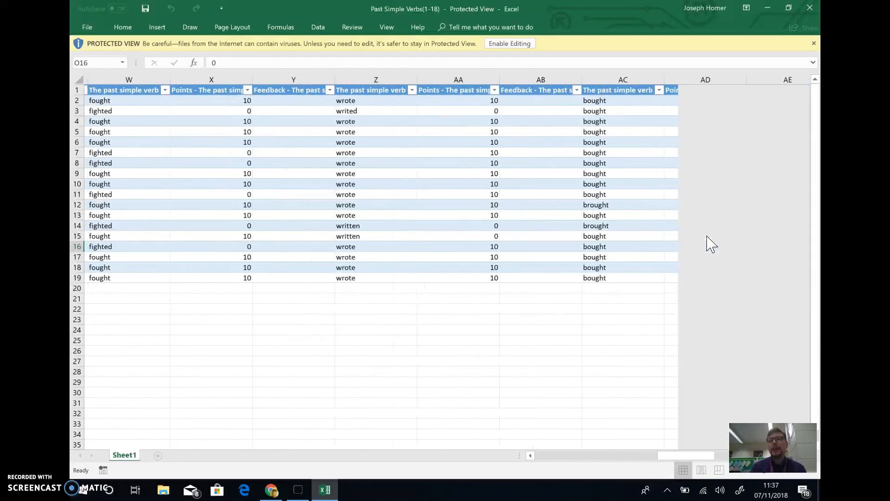
scroll(710, 243, "right", 3)
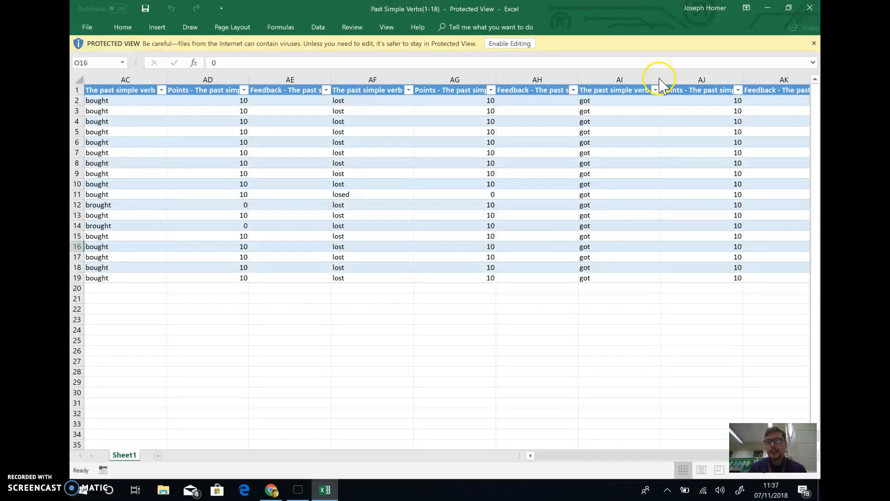
Step: Review the students' details and total points at the start of the worksheet and close the workbook
scroll(512, 218, "left", 20)
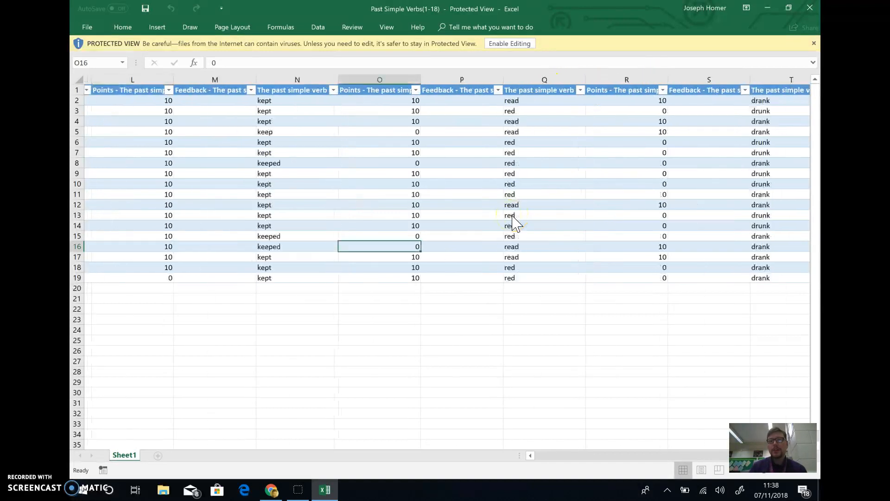
scroll(513, 216, "down", 1)
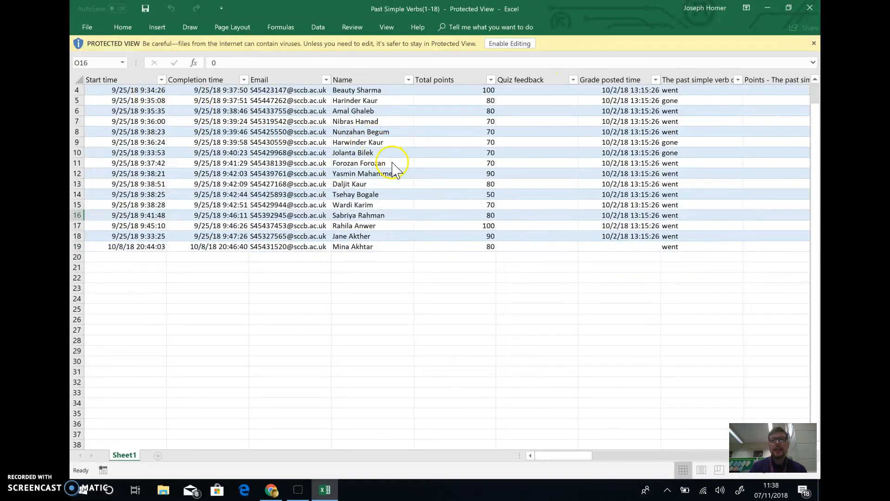
scroll(393, 162, "up", 2)
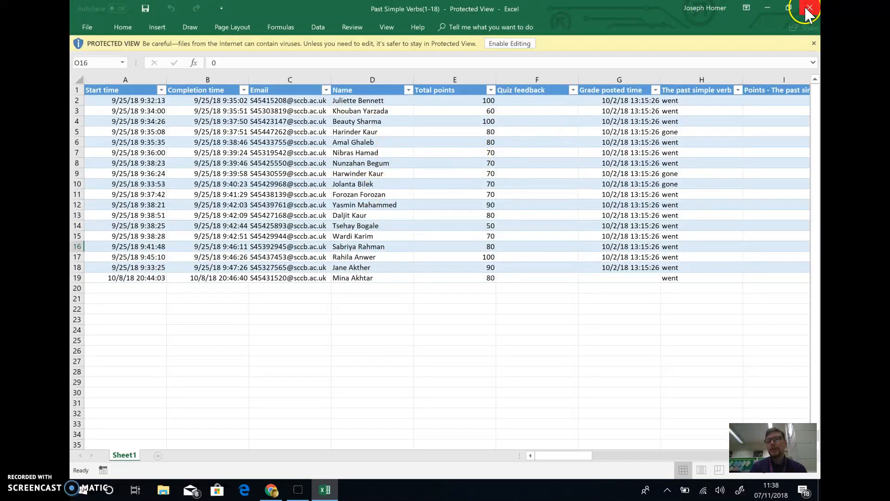
left_click(809, 8)
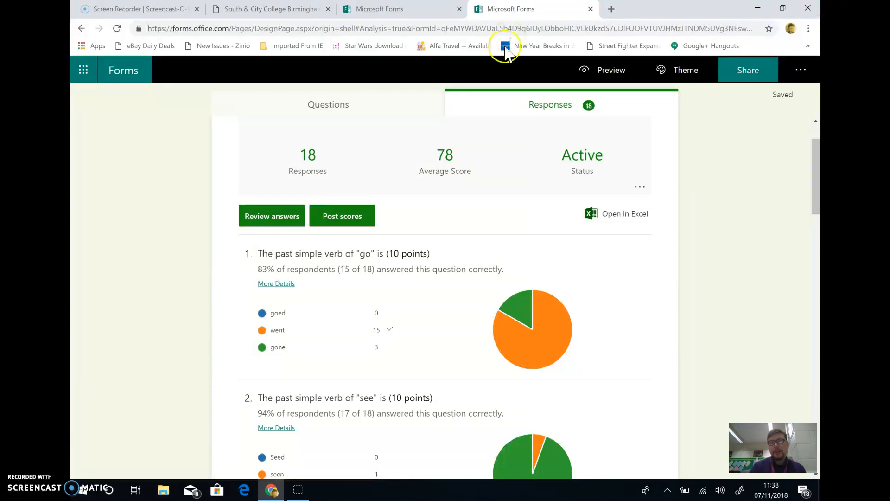
Step: Return from the quiz's questions to the list of forms and browse the existing forms and quizzes
left_click(397, 101)
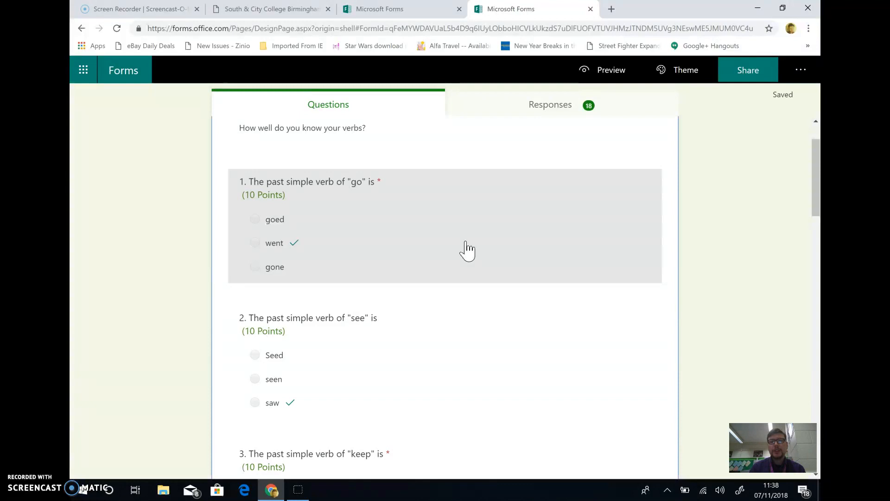
left_click(124, 70)
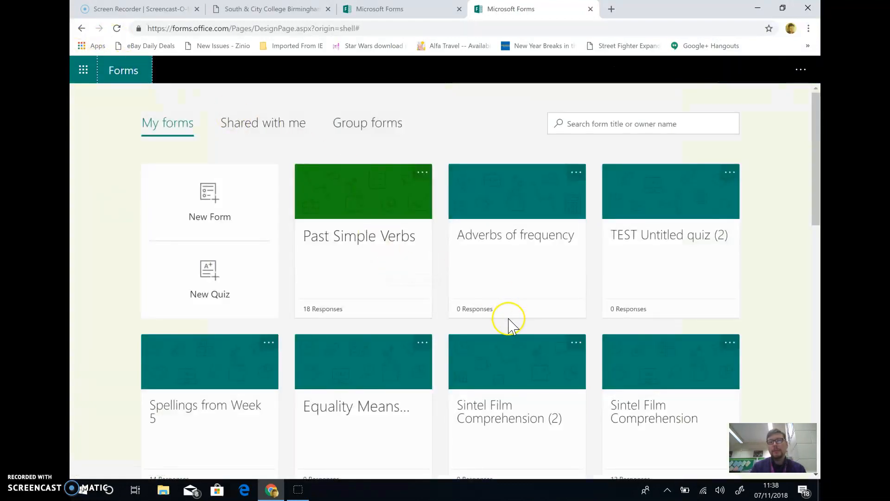
scroll(507, 322, "down", 2)
scroll(510, 326, "down", 12)
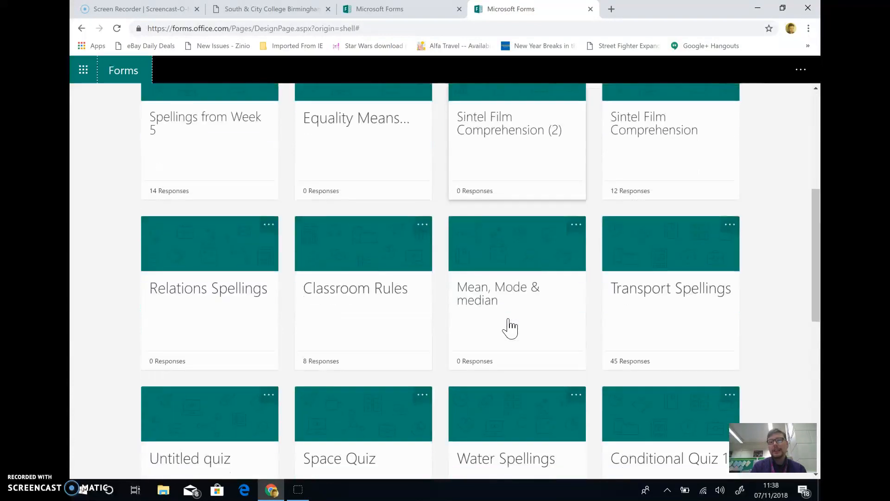
Step: Open the Past Simple Verbs quiz from the list of forms and look at its additional form settings
scroll(511, 327, "up", 14)
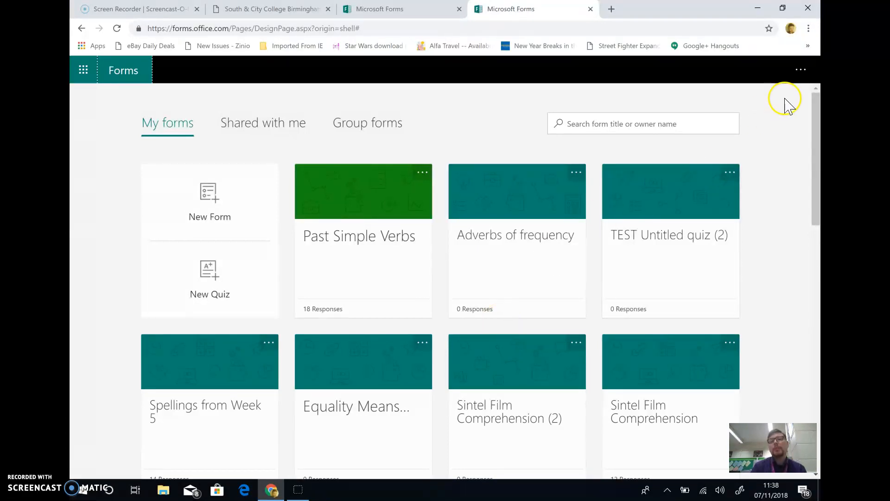
left_click(805, 73)
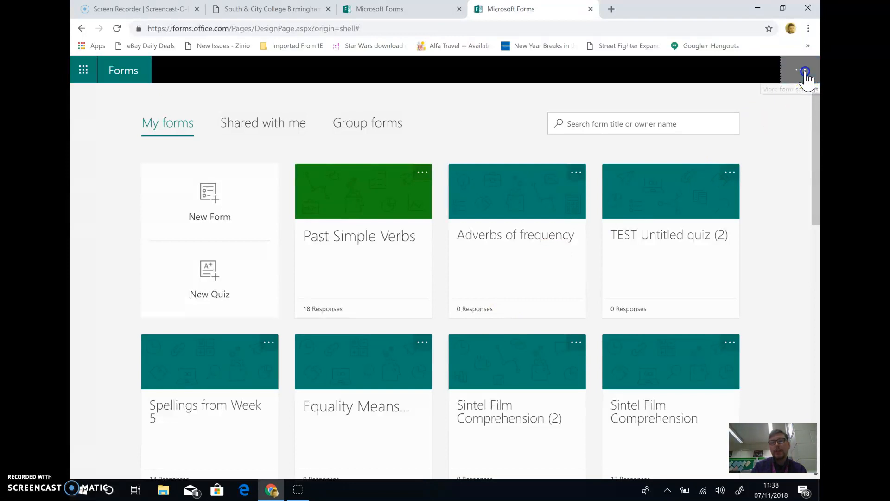
left_click(658, 110)
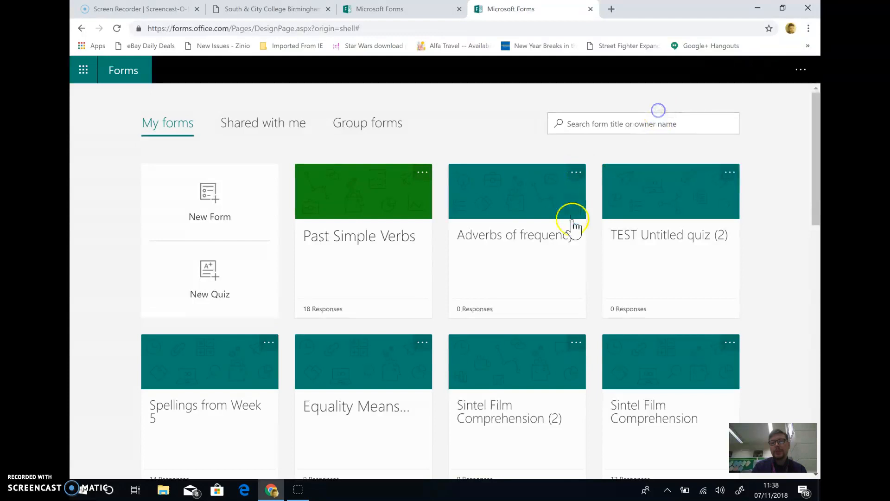
left_click(383, 228)
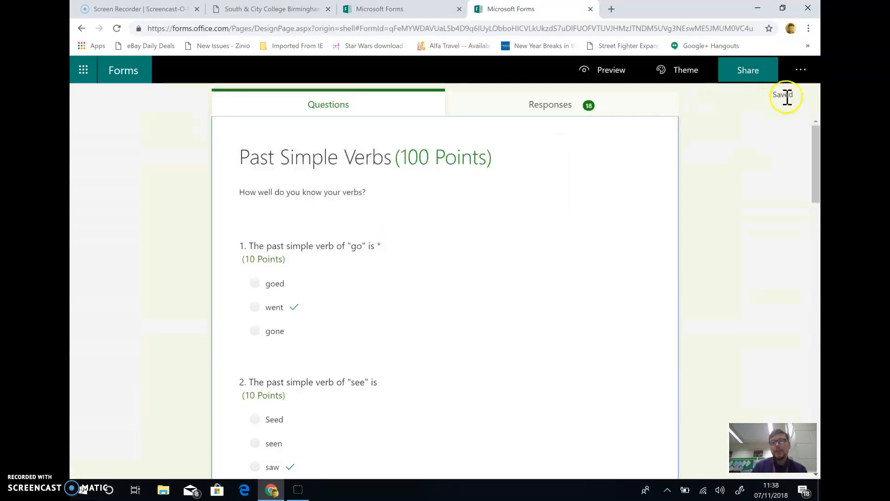
left_click(806, 74)
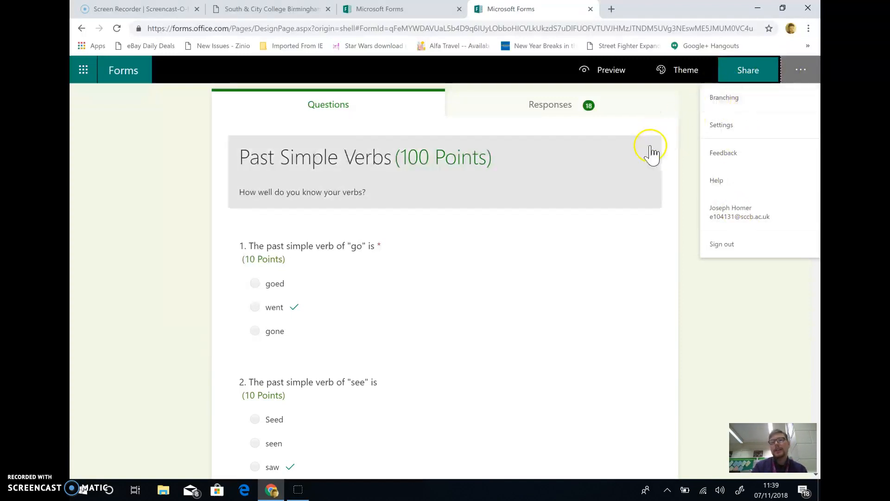
left_click(650, 151)
left_click(712, 135)
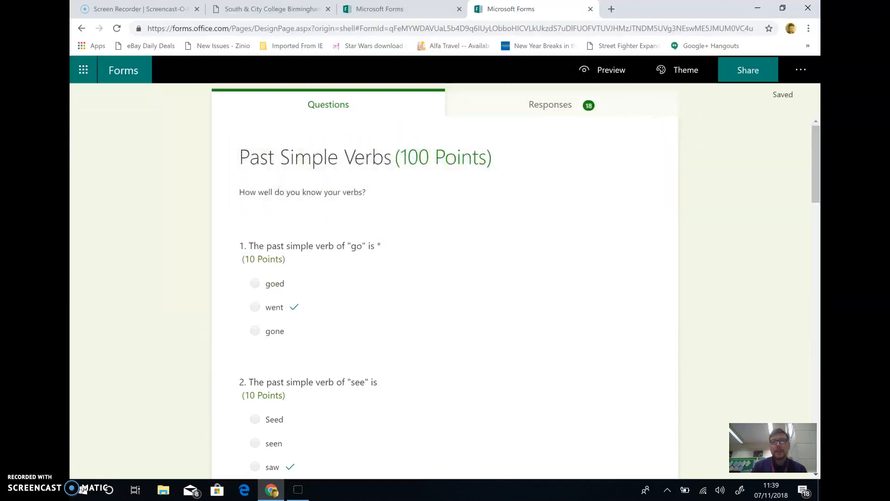
Step: Return to the list of forms and check the copy and delete options for the Past Simple Verbs quiz
left_click(116, 72)
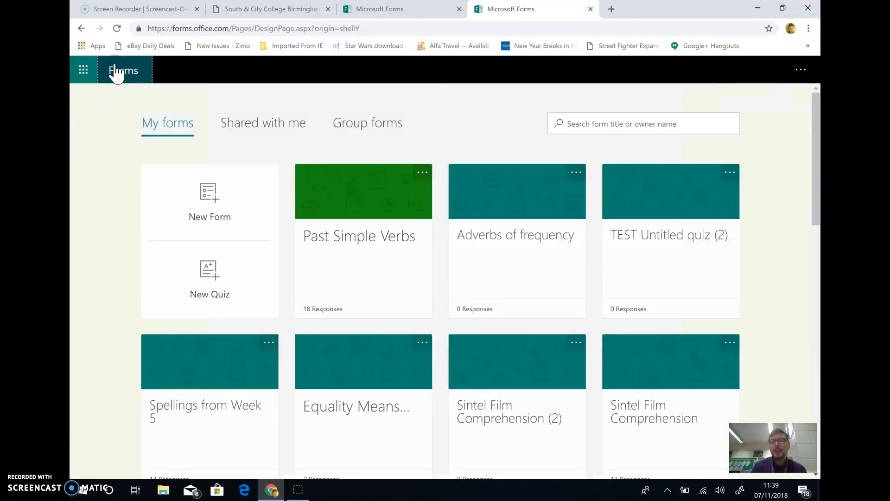
scroll(443, 357, "down", 2)
scroll(443, 363, "up", 2)
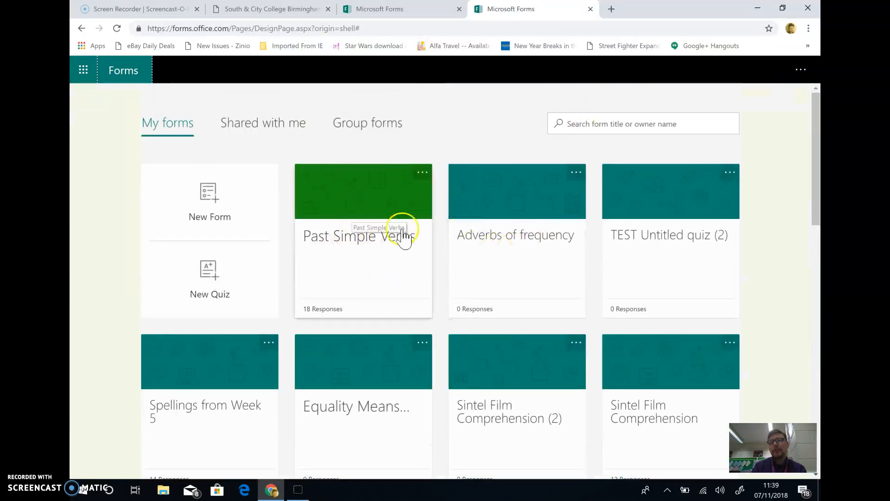
left_click(416, 175)
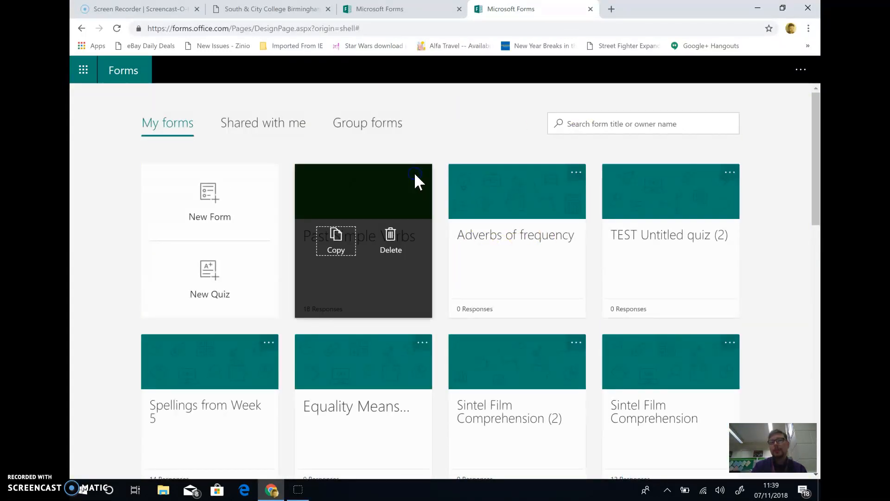
left_click(452, 141)
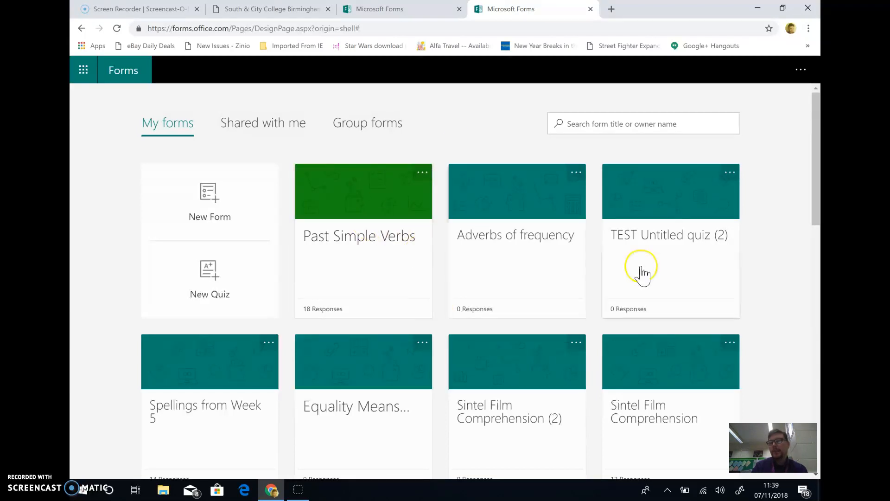
Step: Browse the list of forms down to Halloween Spellings, then view the Past Simple Verbs quiz and return to the list
scroll(642, 273, "down", 15)
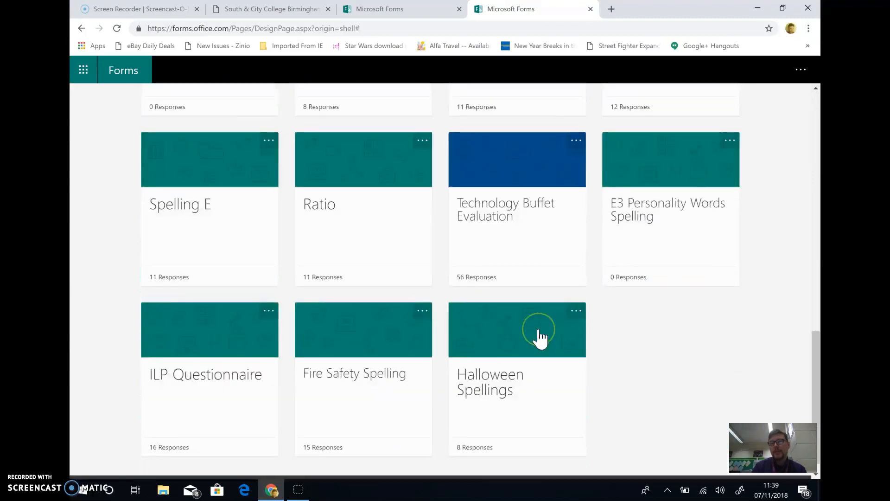
scroll(538, 337, "up", 15)
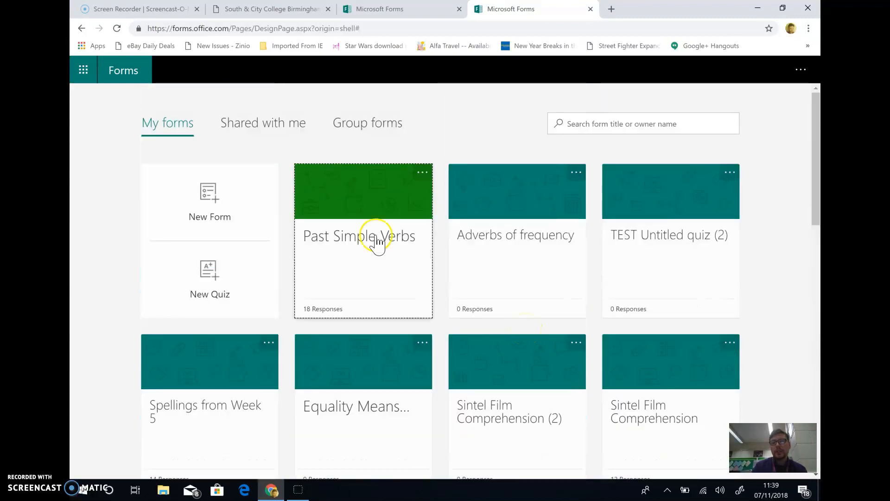
left_click(378, 242)
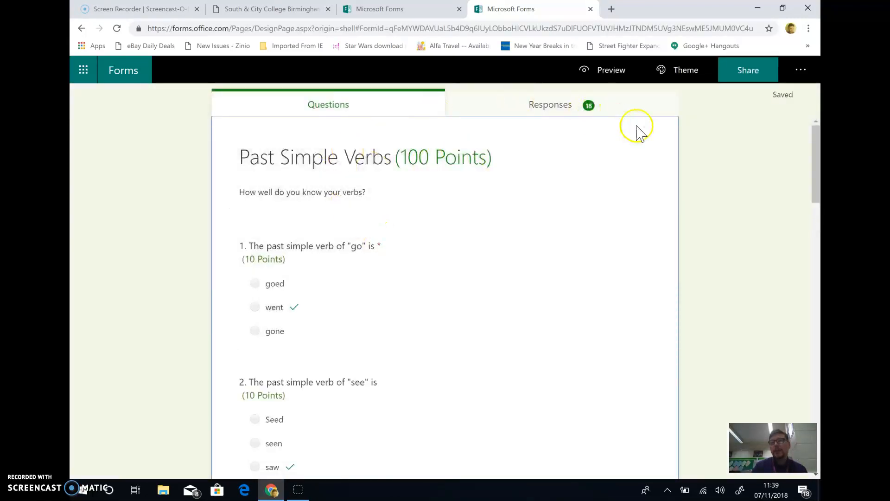
left_click(143, 64)
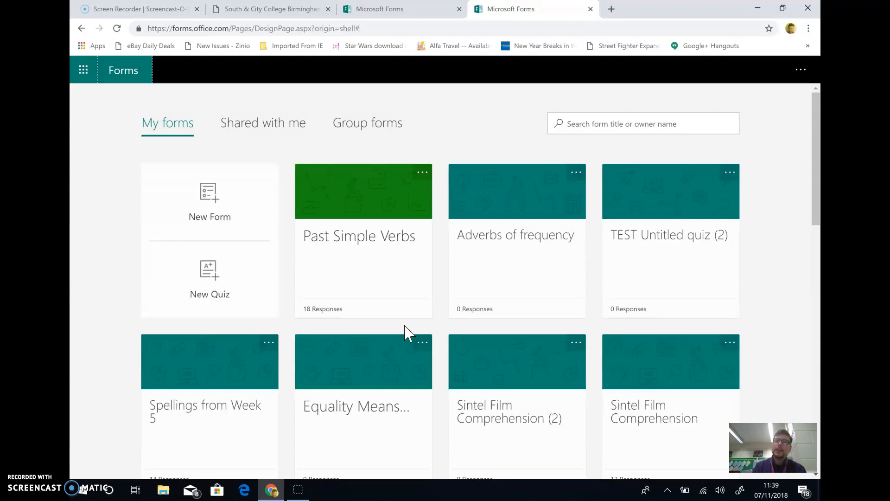
Step: Reopen the Past Simple Verbs quiz and view the editing controls of question 1 about "go"
left_click(361, 212)
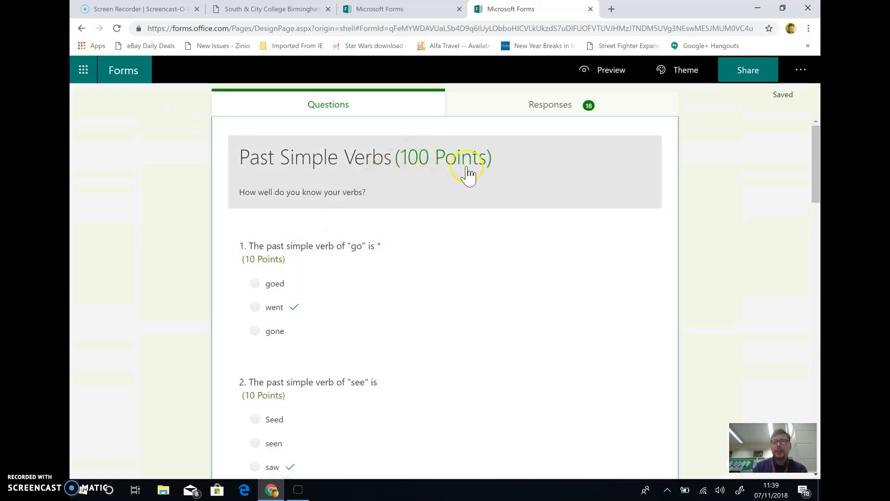
left_click(402, 250)
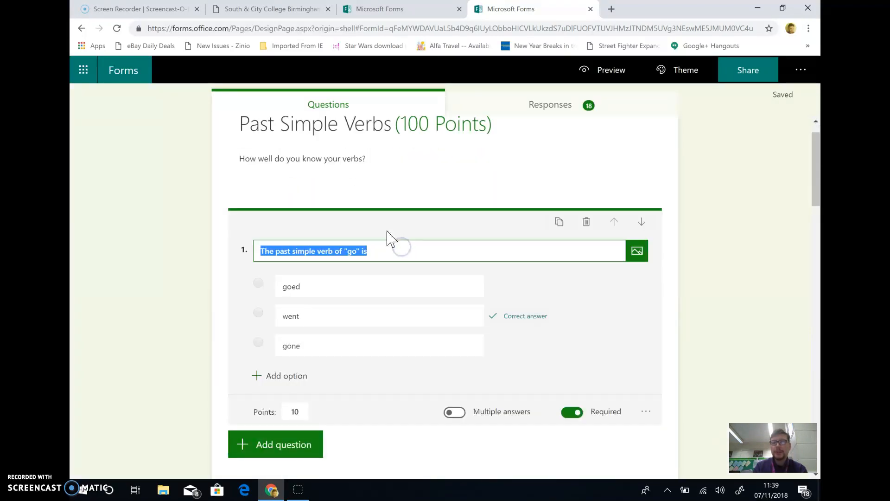
left_click(638, 256)
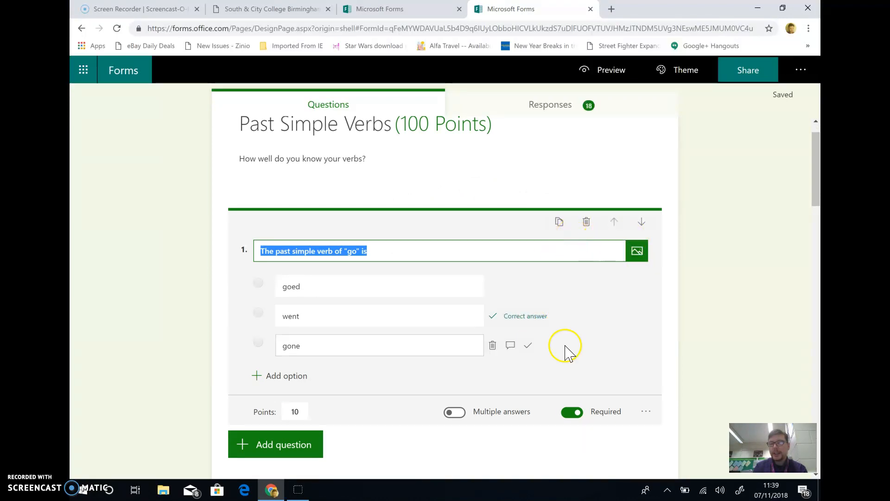
scroll(566, 352, "down", 1)
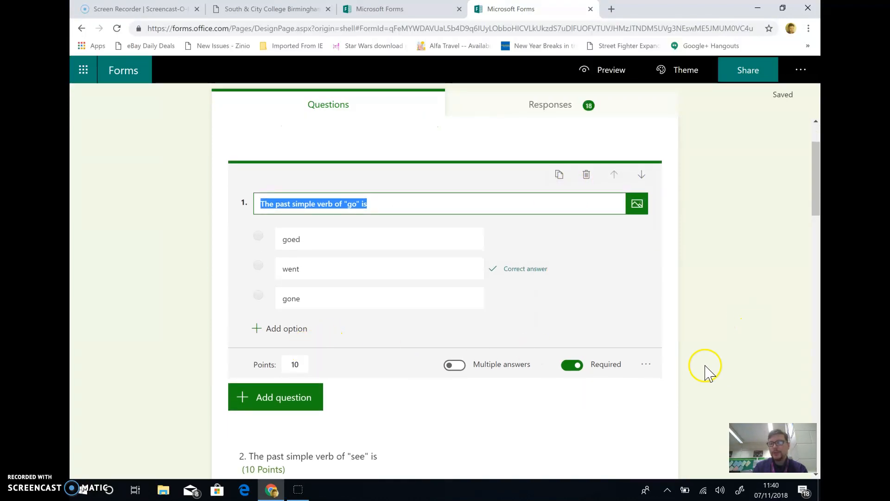
Step: Look through the extra options of question 1 and turn on Maths for it
left_click(651, 370)
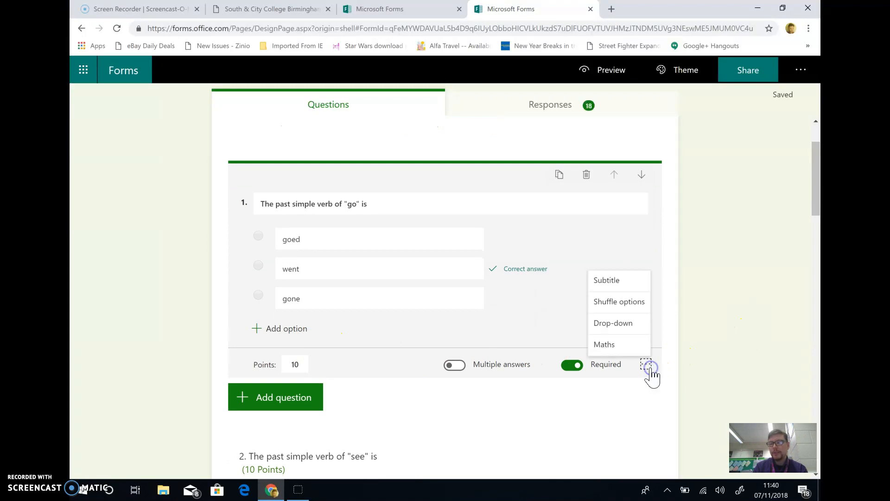
left_click(635, 233)
left_click(646, 366)
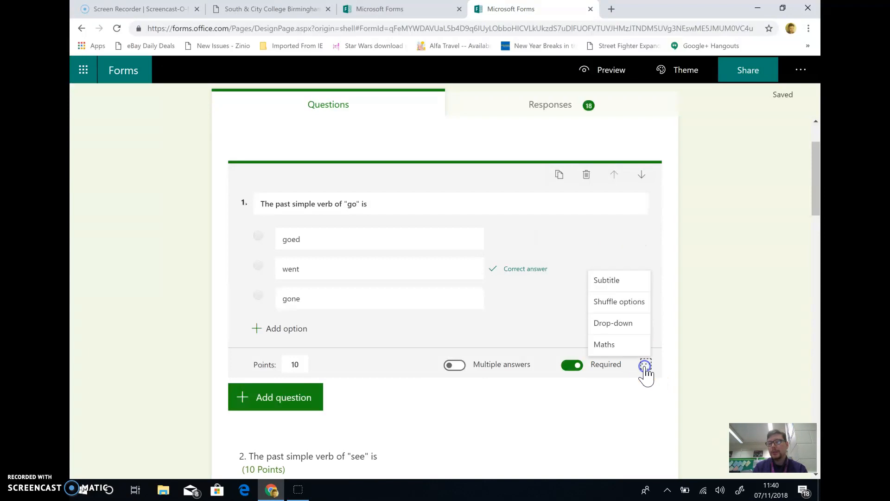
left_click(625, 349)
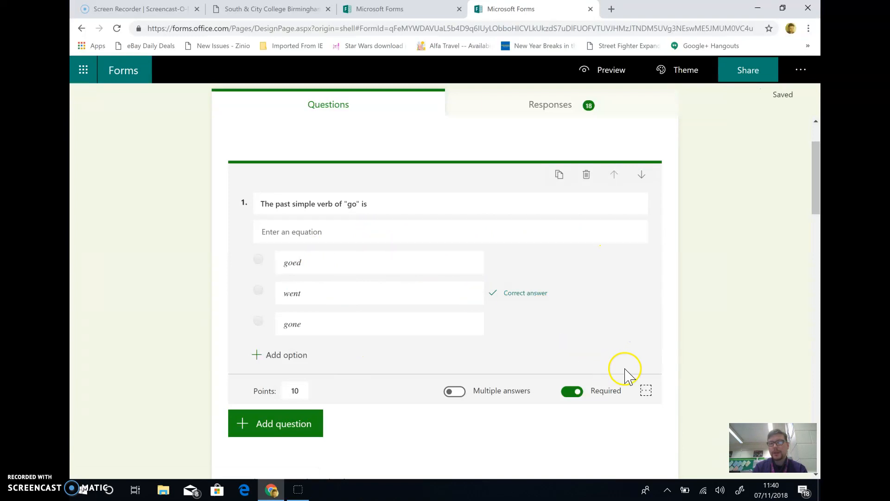
Step: Turn off the Maths option for question 1 and return to the list of forms
left_click(646, 390)
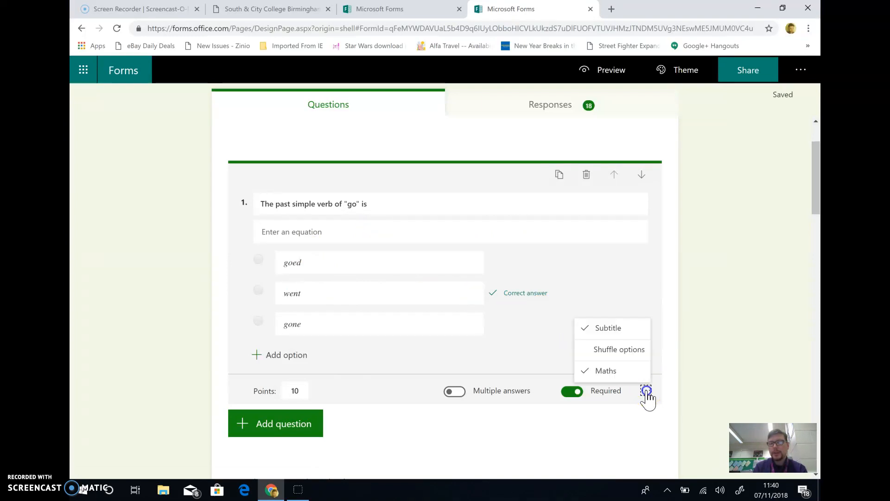
left_click(608, 371)
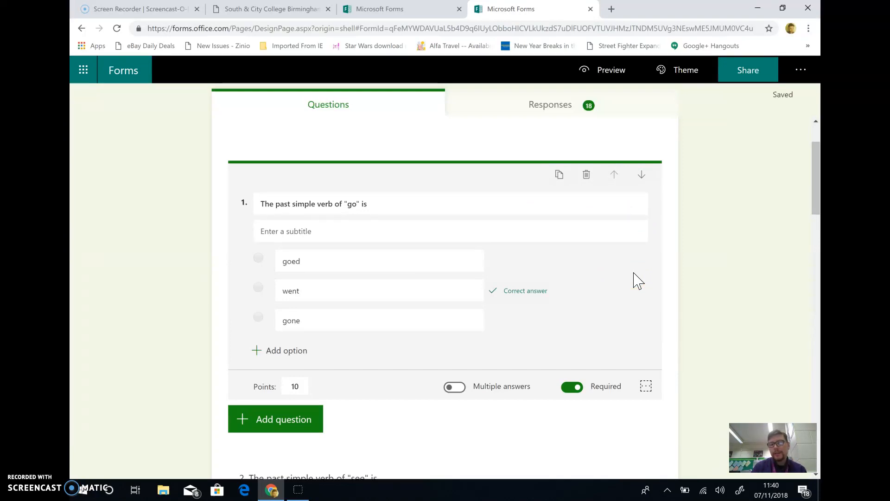
scroll(584, 325, "up", 2)
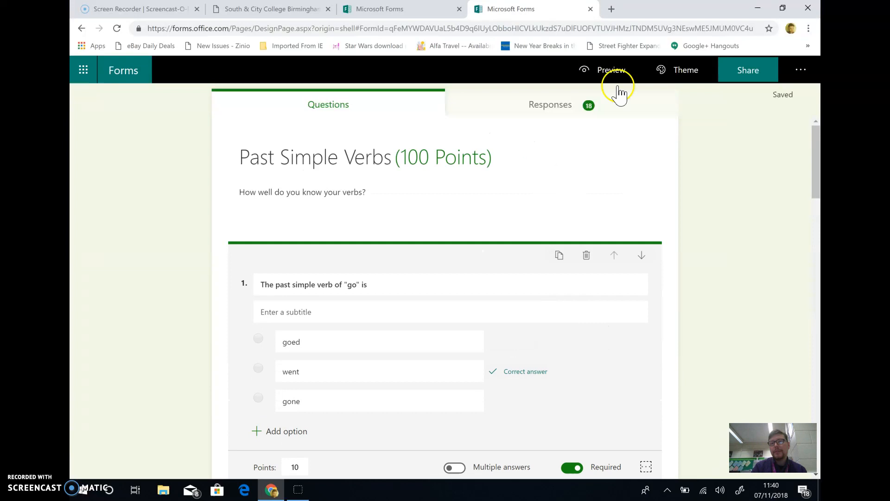
left_click(150, 69)
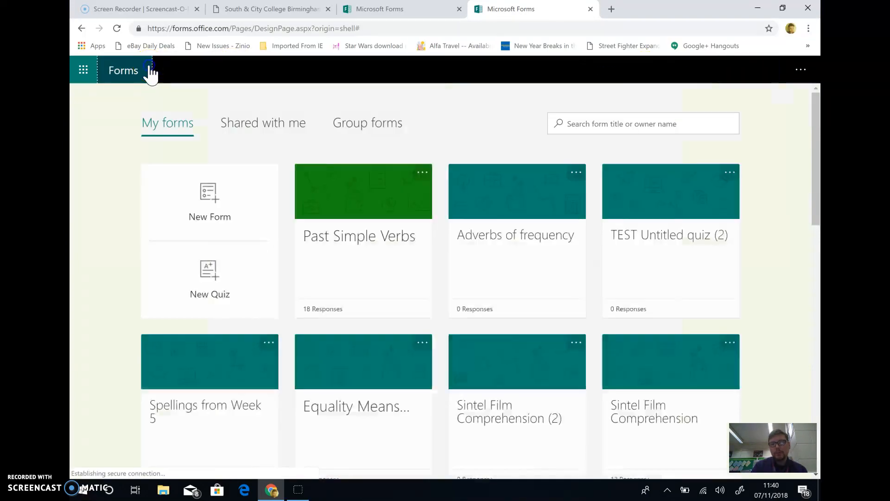